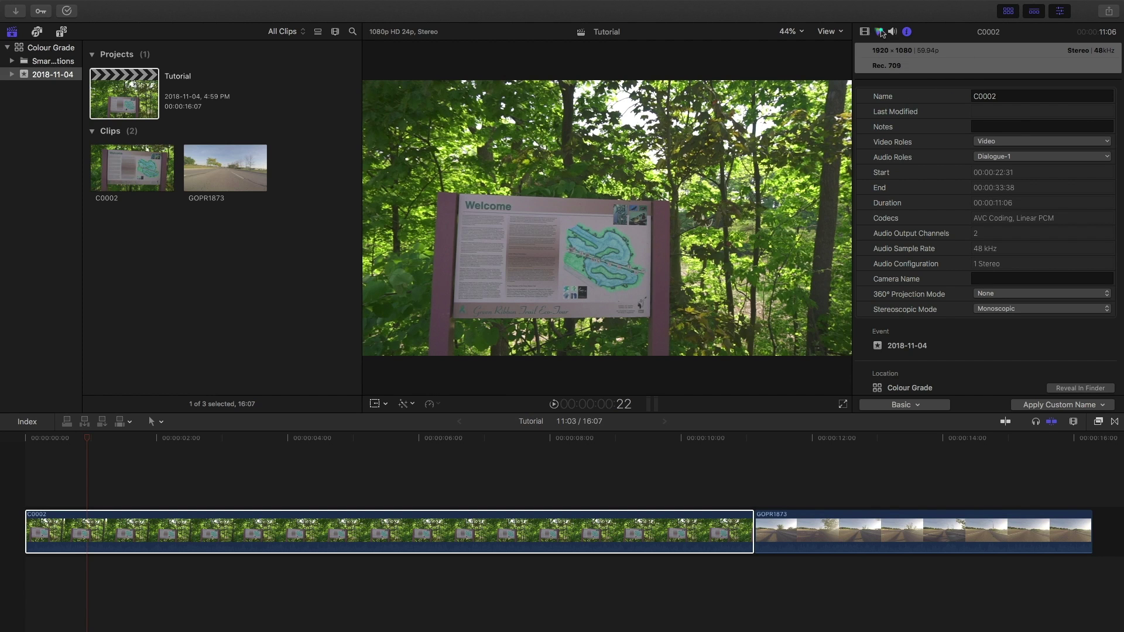
Step: Add a Color Board correction to the selected clip C0002
{"action": "left_click", "coordinate": [880, 32]}
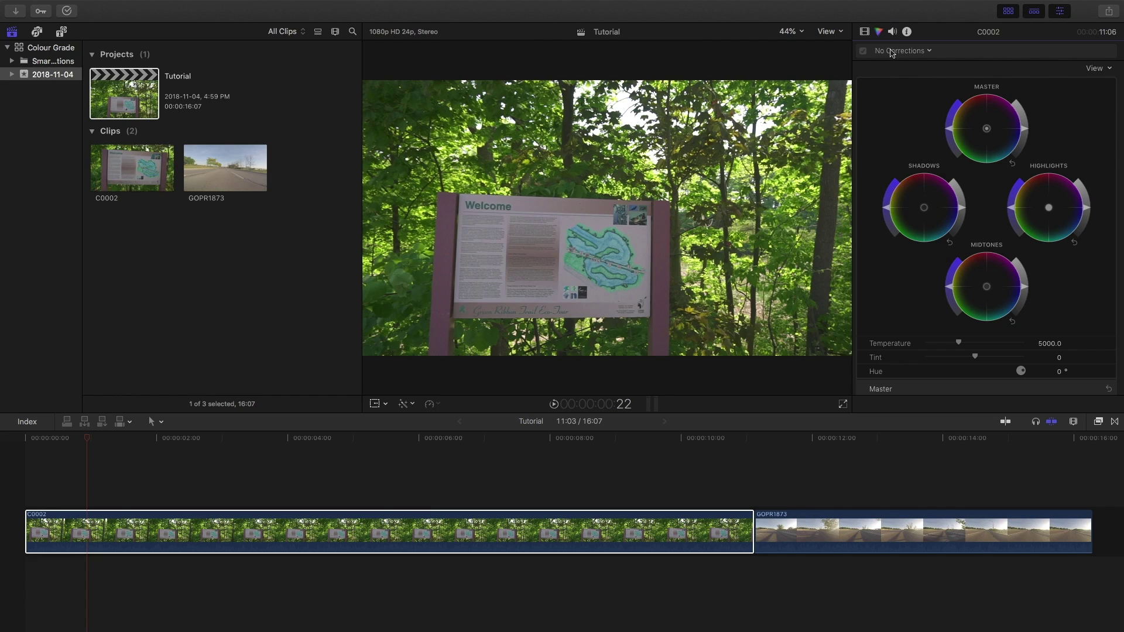
{"action": "left_click", "coordinate": [892, 51]}
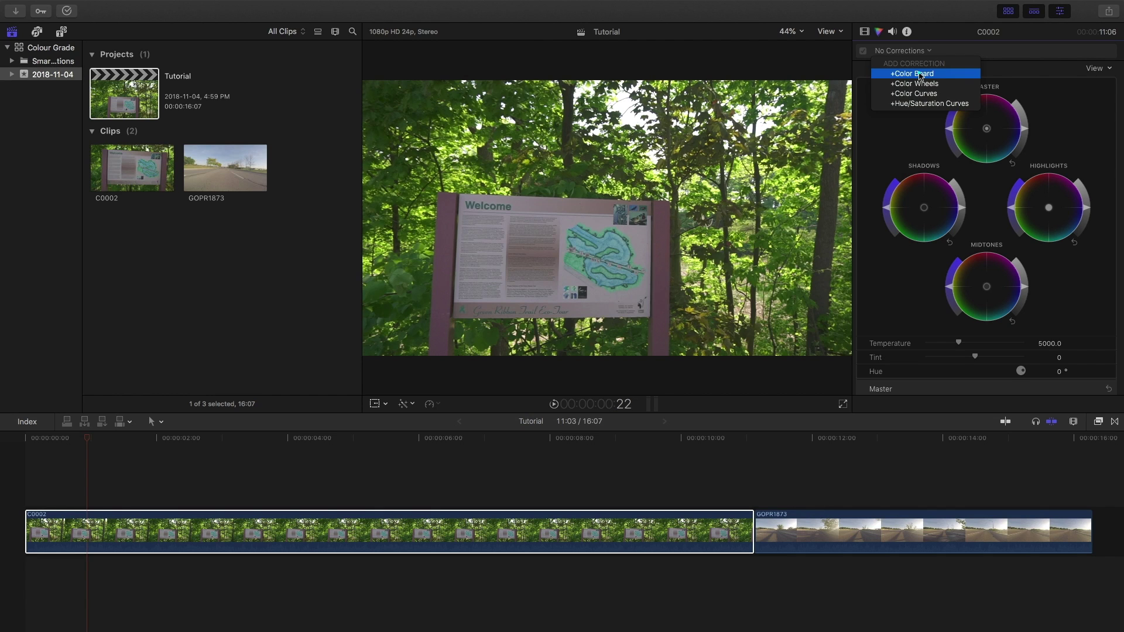
{"action": "left_click", "coordinate": [920, 74]}
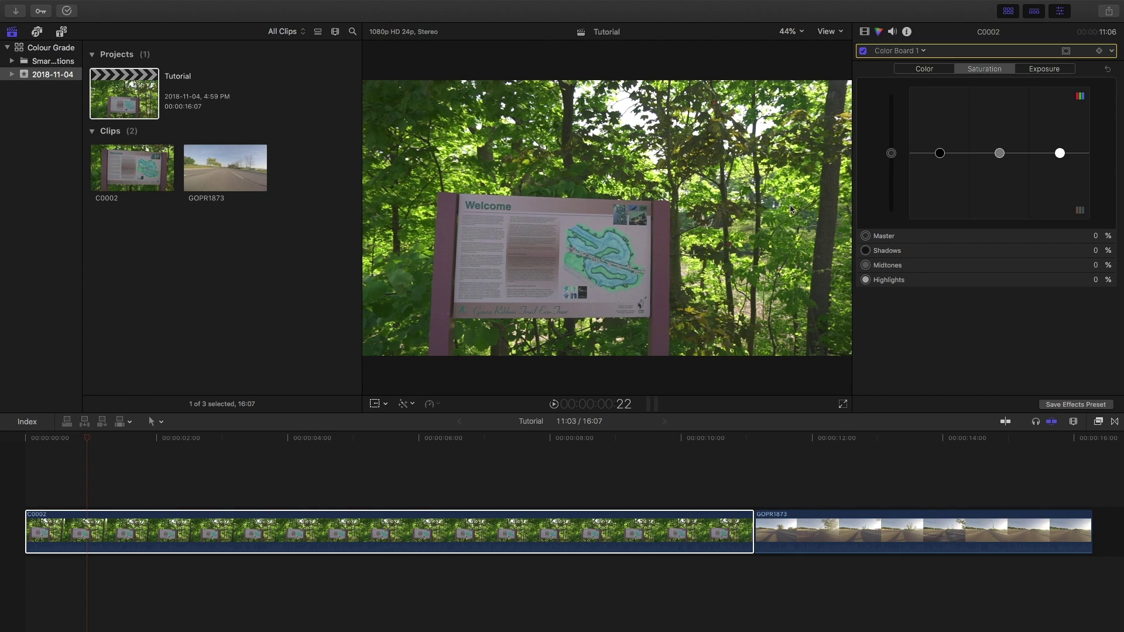
Step: Show the video scopes beside the viewer and hide the browser to enlarge the luma waveform
{"action": "key", "text": "super+7"}
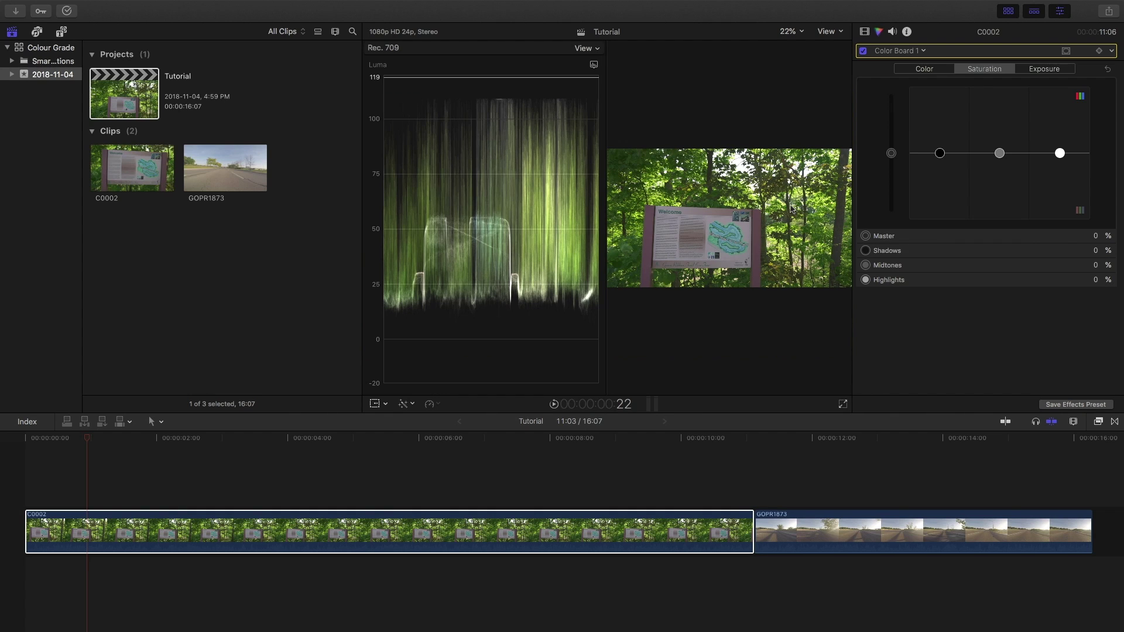
{"action": "left_click", "coordinate": [1005, 10]}
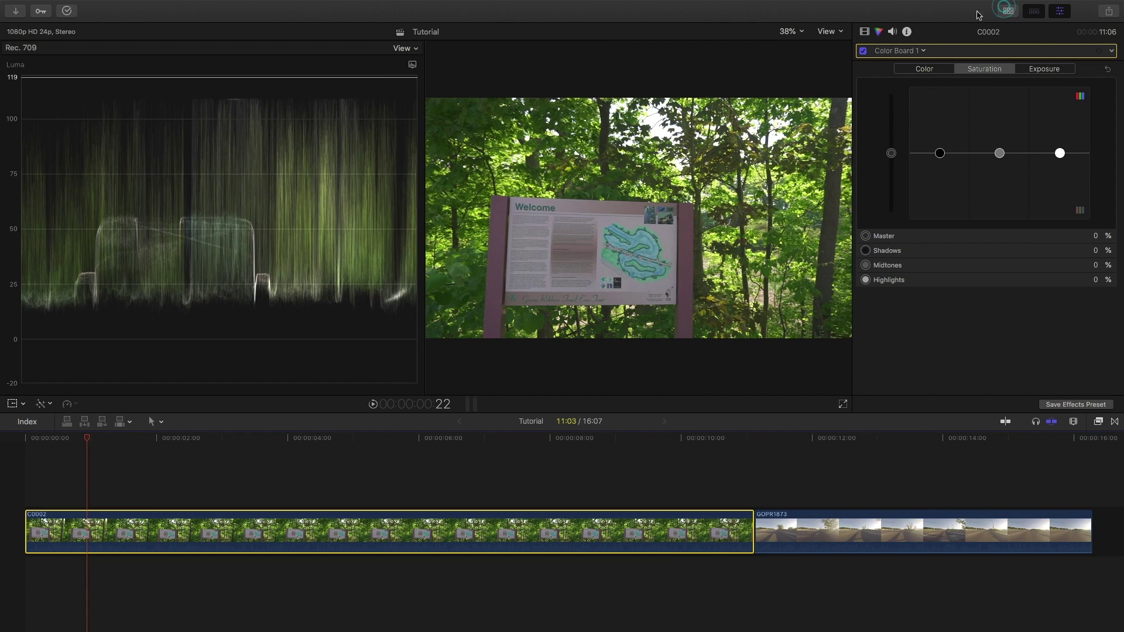
{"action": "mouse_move", "coordinate": [293, 280]}
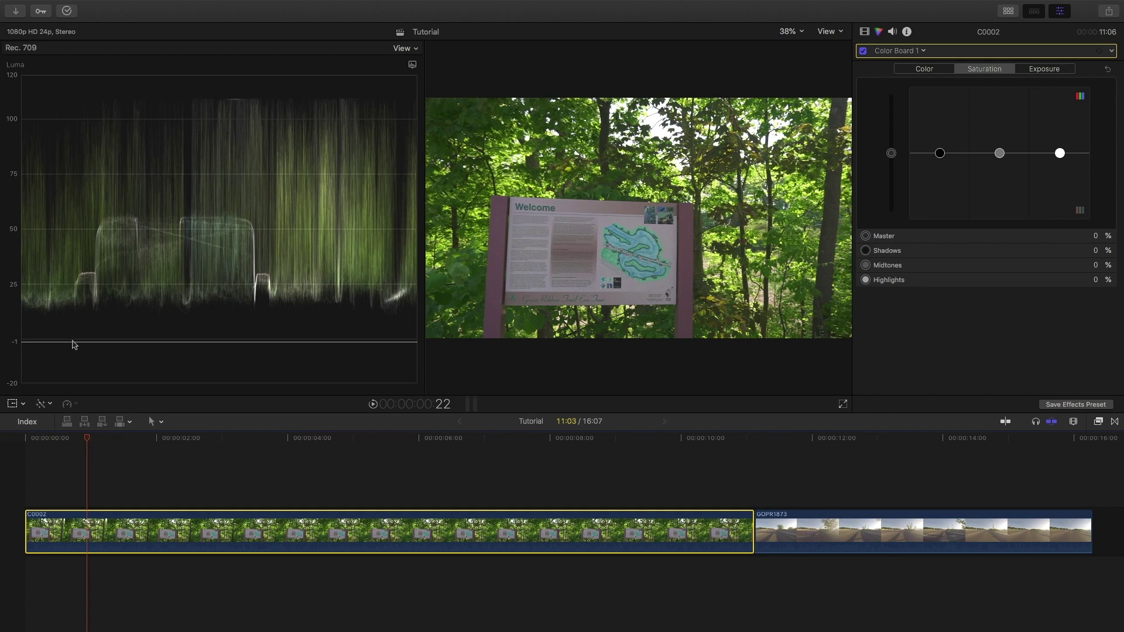
Step: Lower the Color Board exposure to -18% for the highlights and -14% for the shadows
{"action": "left_click", "coordinate": [1045, 69]}
{"action": "left_click", "coordinate": [1060, 153]}
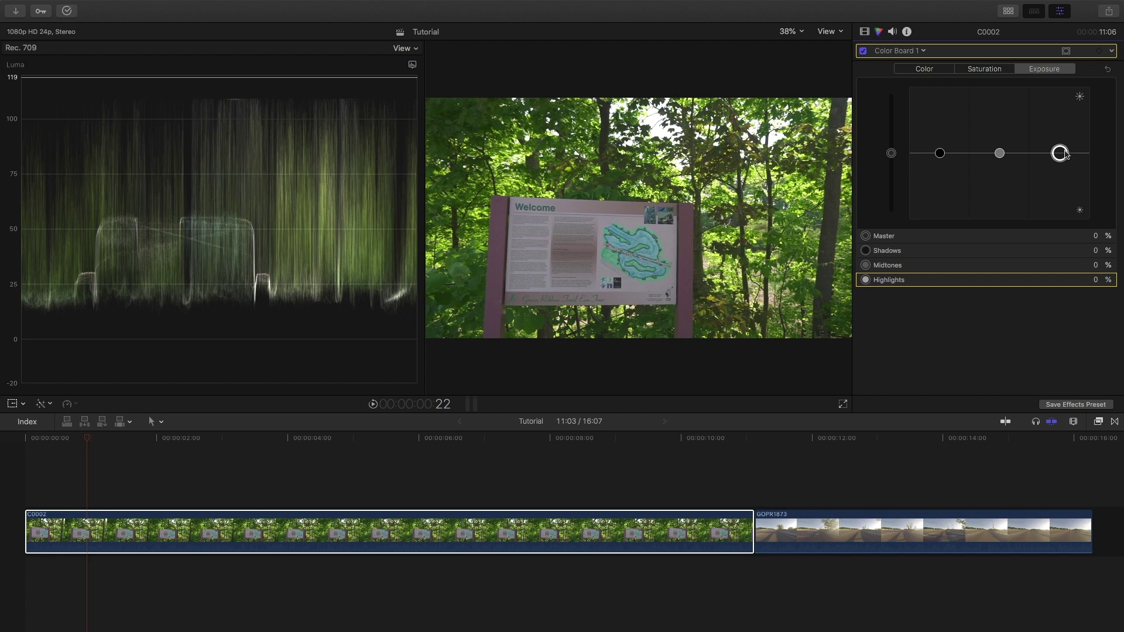
{"action": "left_click_drag", "start_coordinate": [1061, 154], "coordinate": [1061, 165]}
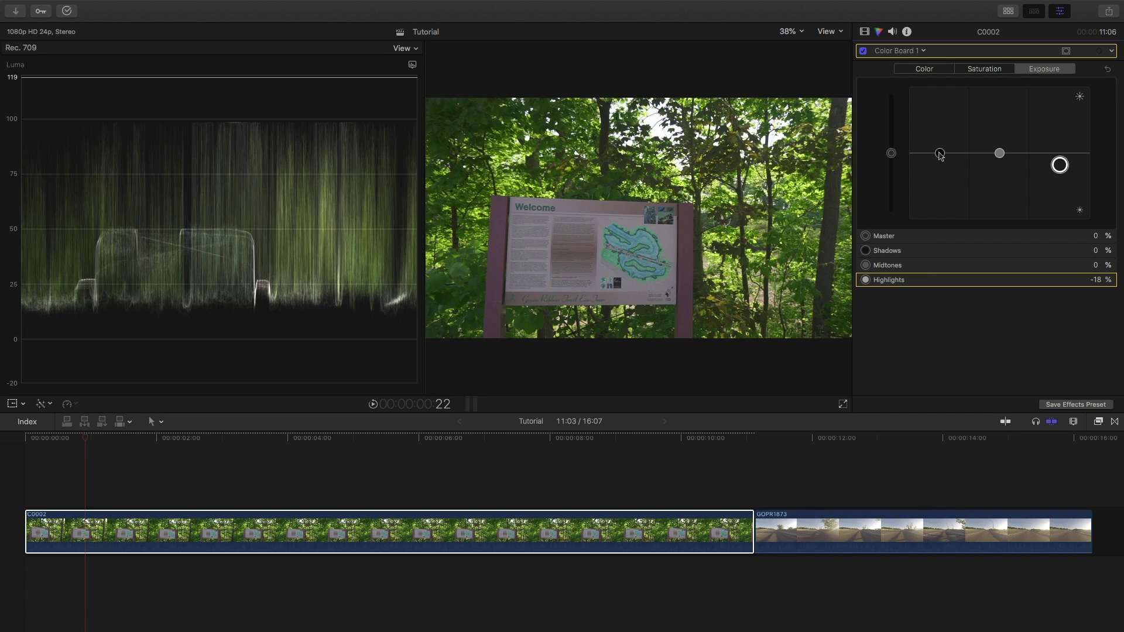
{"action": "left_click_drag", "start_coordinate": [940, 154], "coordinate": [941, 164]}
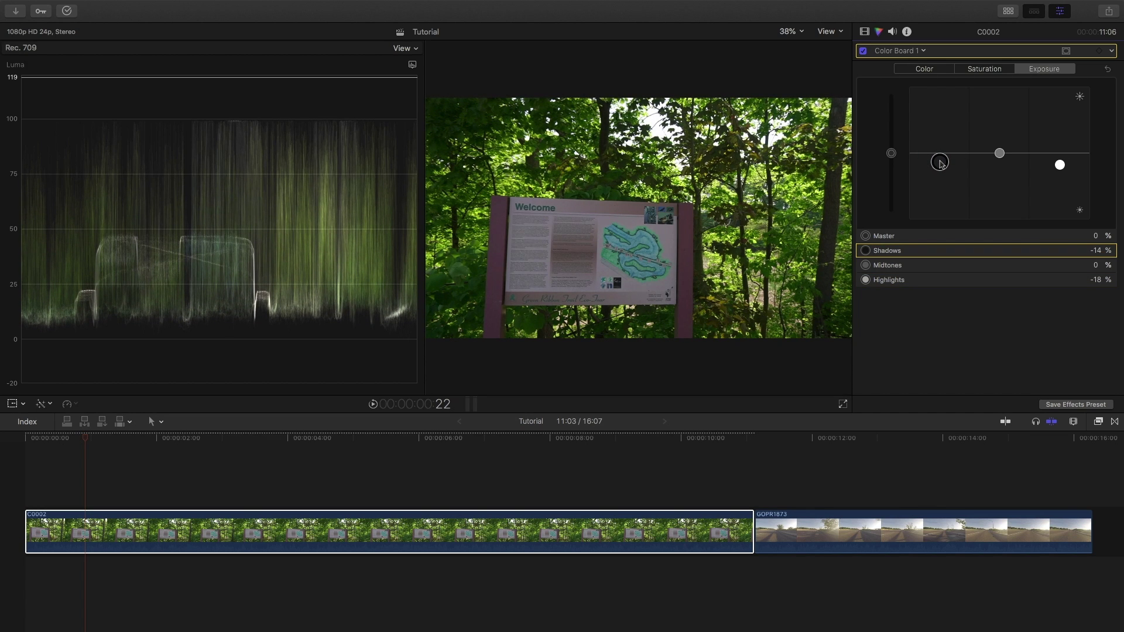
{"action": "key", "text": "super+minus"}
{"action": "key", "text": "super+minus"}
{"action": "key", "text": "super+minus"}
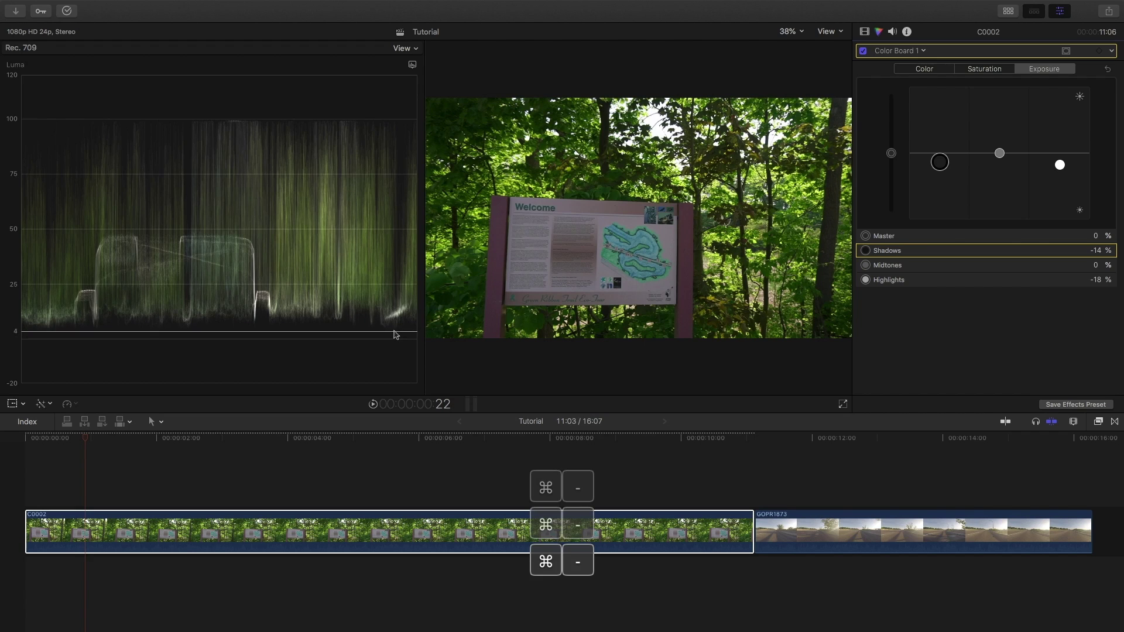
Step: Raise the Color Board's master saturation to 11%
{"action": "left_click", "coordinate": [974, 68]}
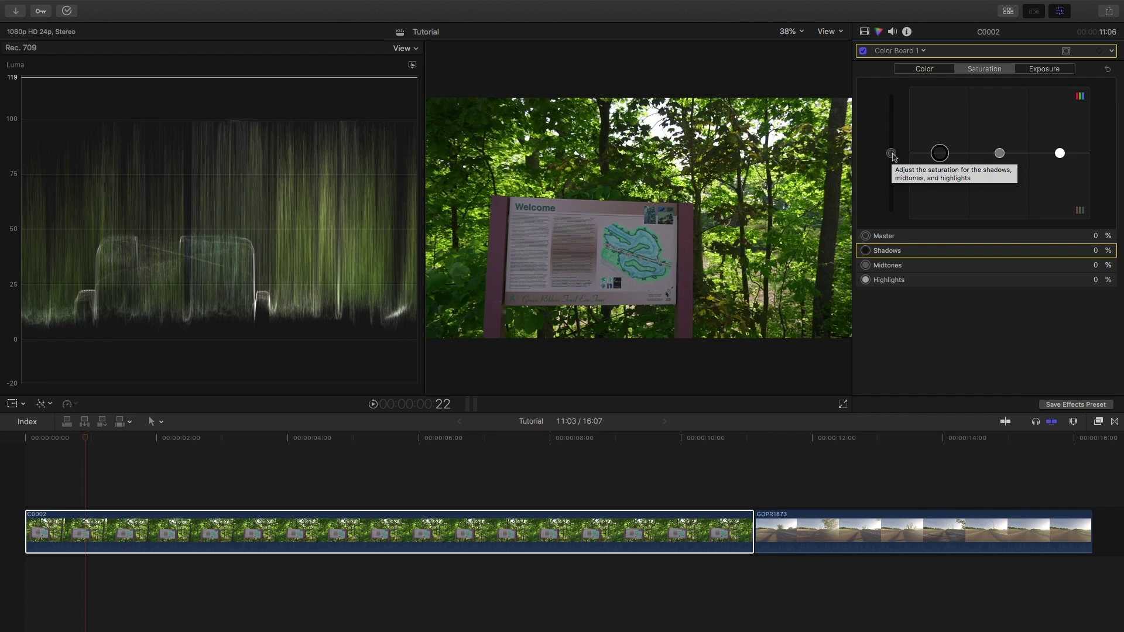
{"action": "left_click_drag", "start_coordinate": [892, 156], "coordinate": [894, 149]}
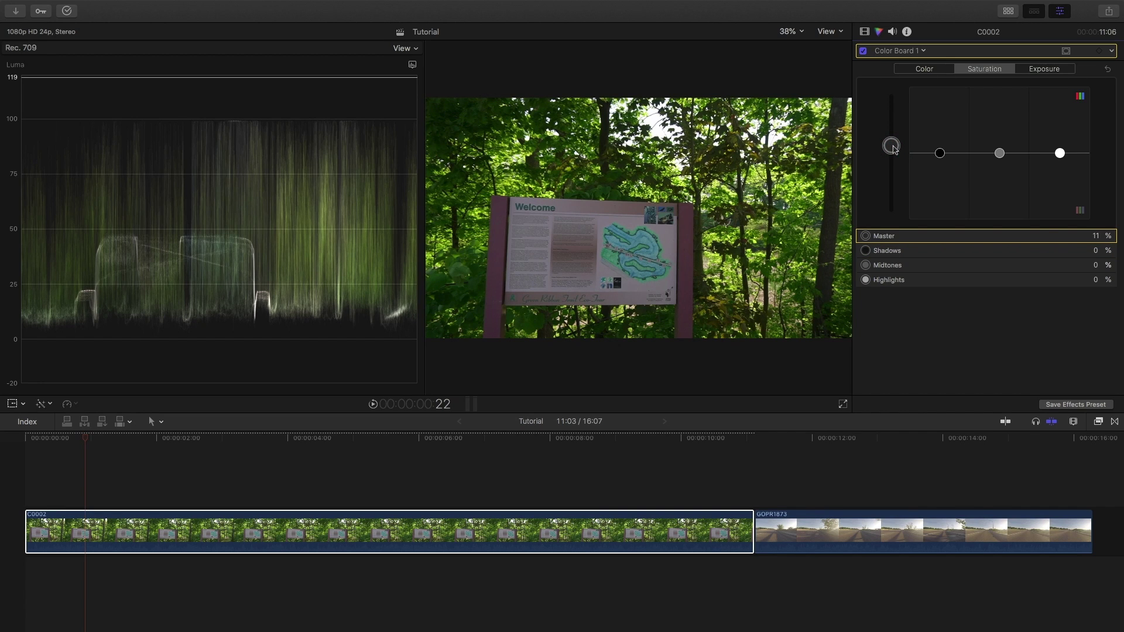
Step: Add a Color Curves correction and shape its luma curve into a gentle S with a slightly raised black point
{"action": "left_click", "coordinate": [922, 51]}
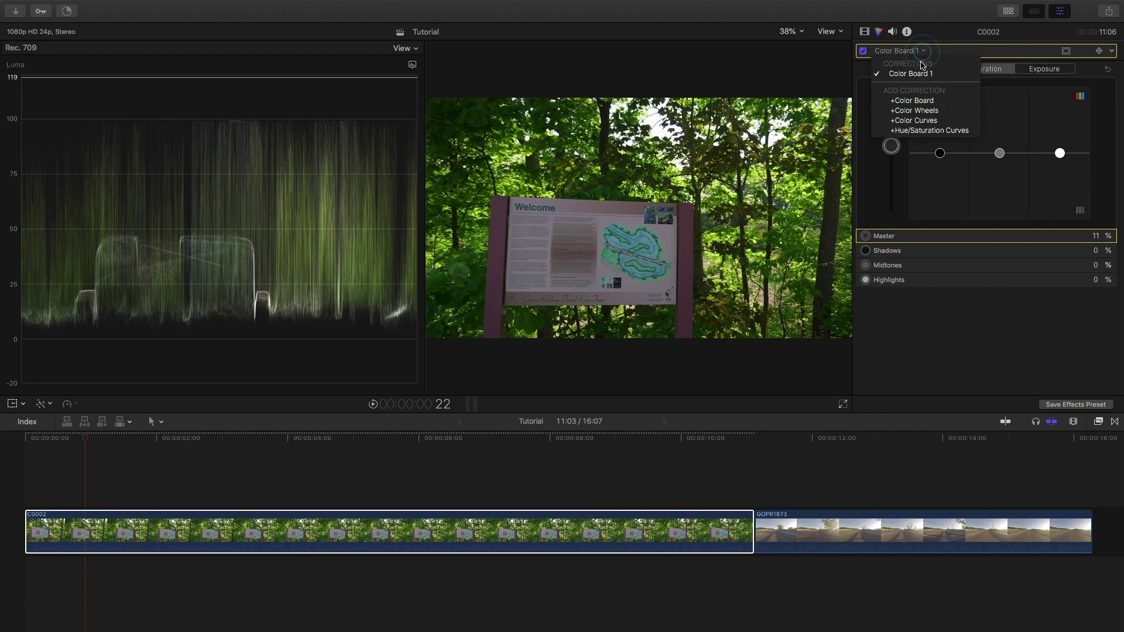
{"action": "left_click", "coordinate": [915, 120]}
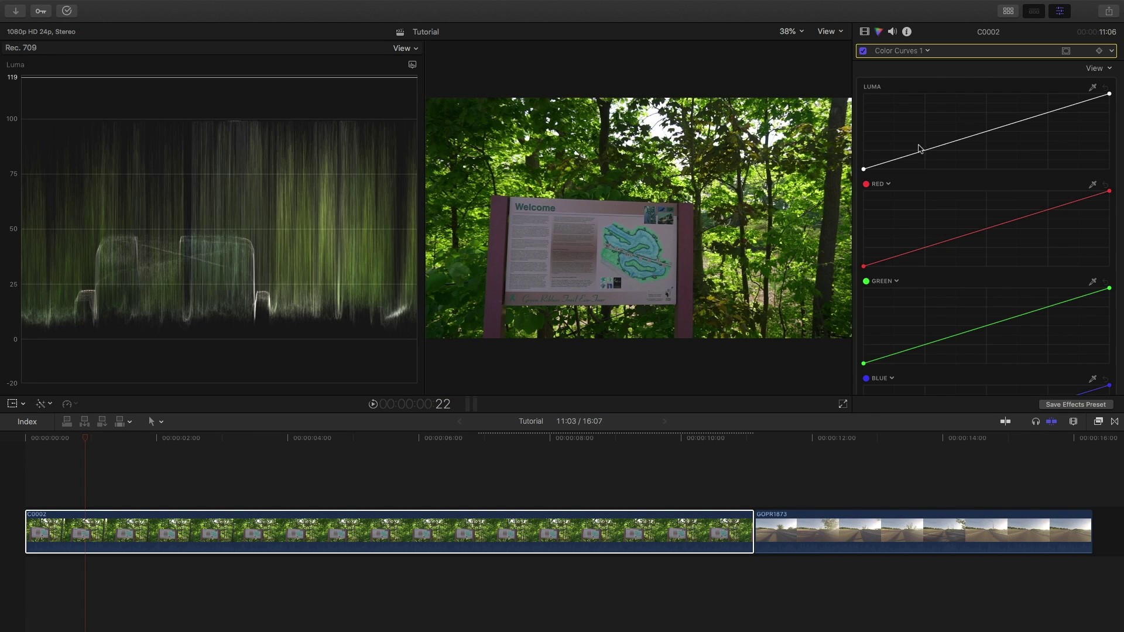
{"action": "left_click", "coordinate": [927, 152]}
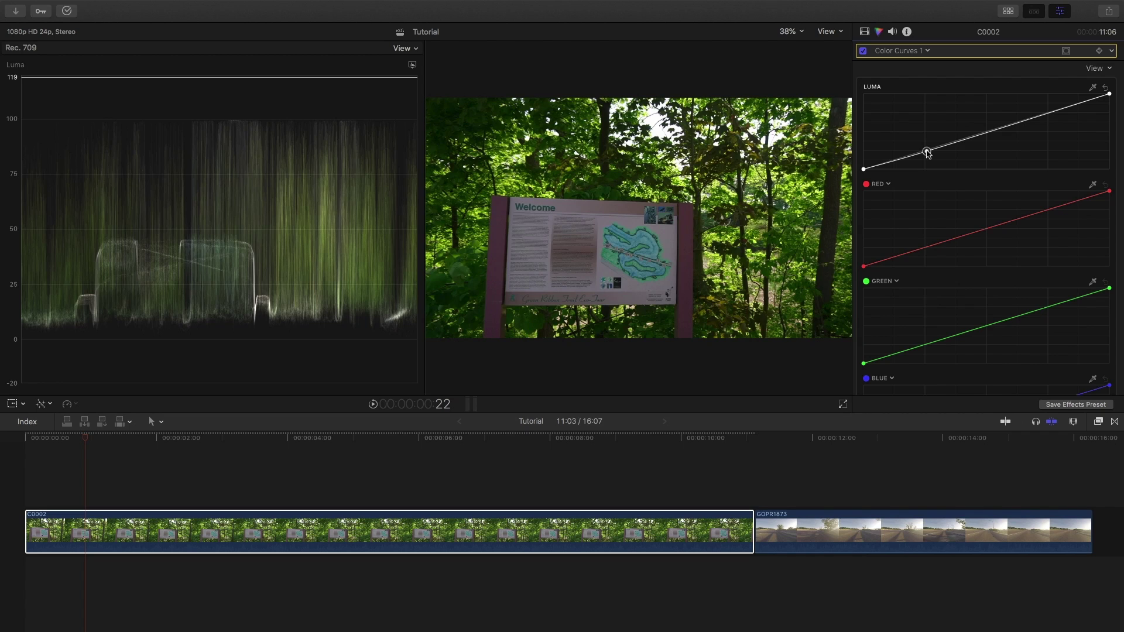
{"action": "left_click_drag", "start_coordinate": [927, 153], "coordinate": [927, 155]}
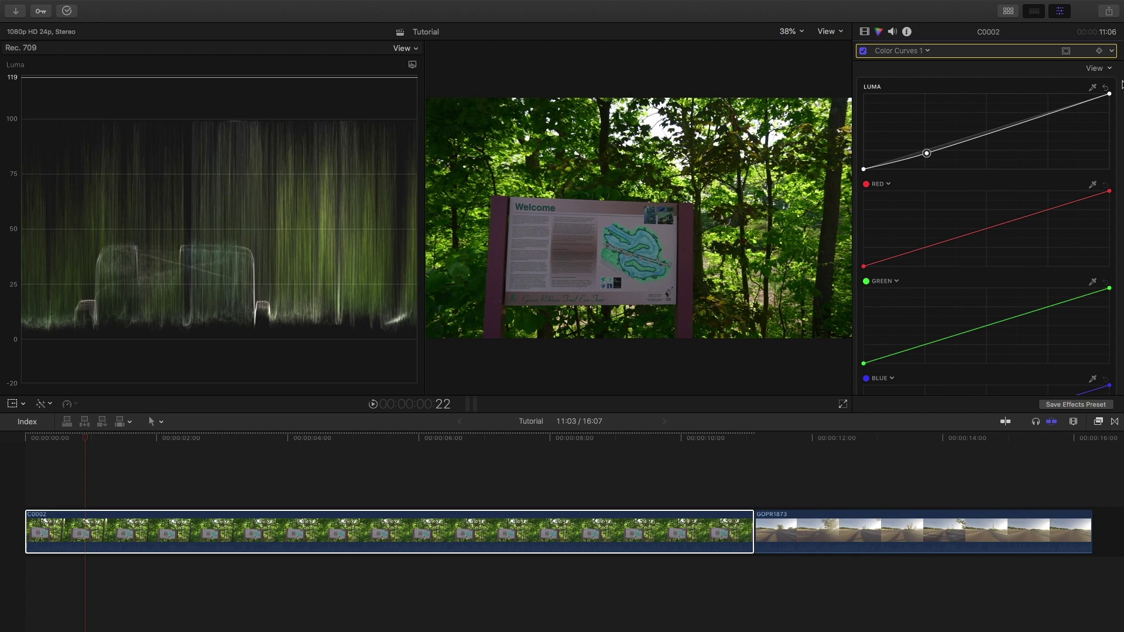
{"action": "left_click_drag", "start_coordinate": [1053, 113], "coordinate": [1051, 110]}
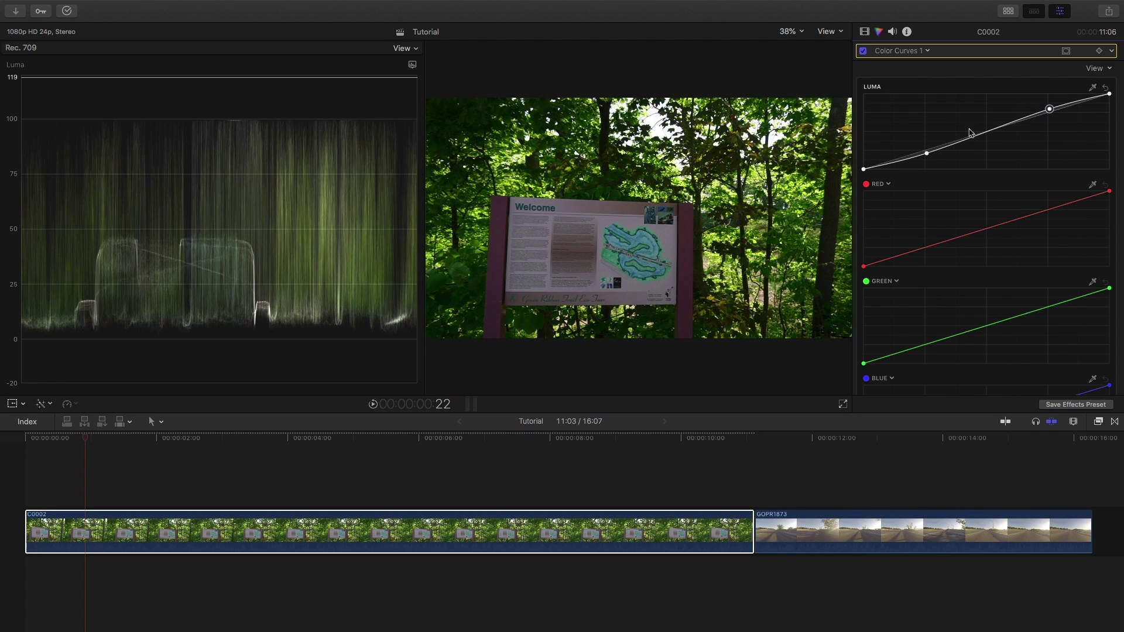
{"action": "left_click_drag", "start_coordinate": [865, 169], "coordinate": [865, 168]}
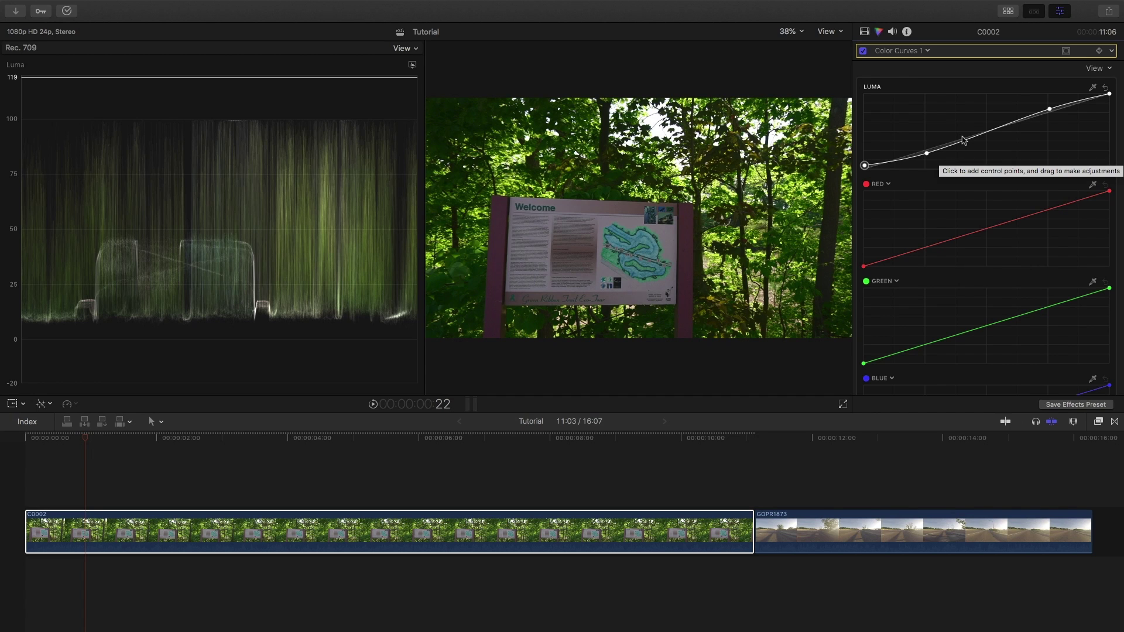
Step: Raise the upper end of the green curve slightly and anchor its midtones with a second control point
{"action": "scroll", "coordinate": [972, 217], "scroll_direction": "down", "scroll_amount": 3}
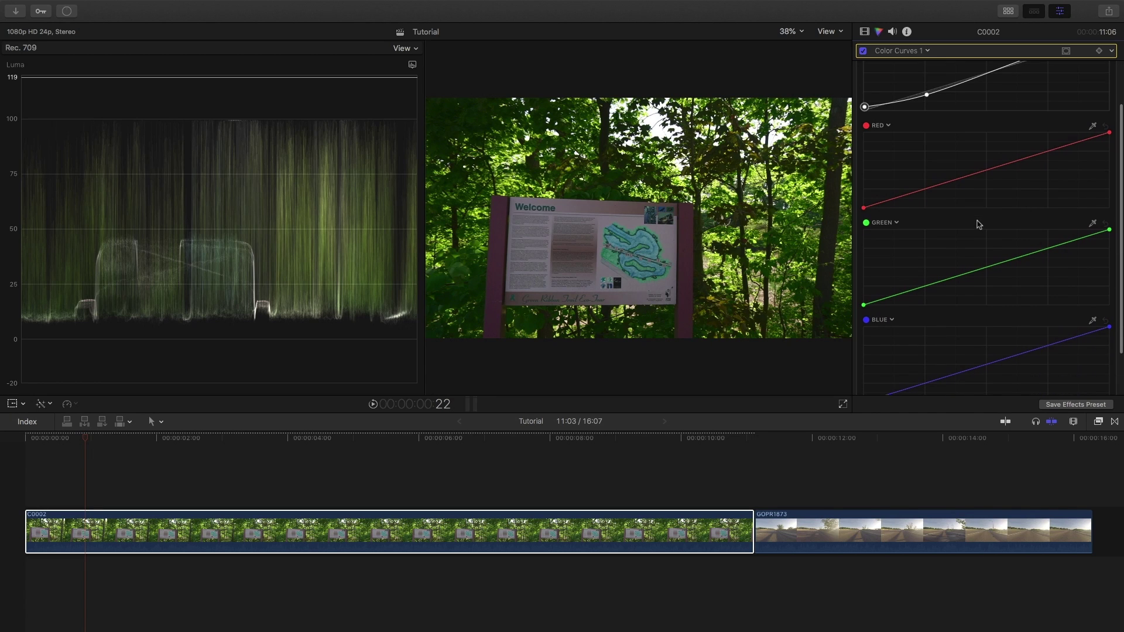
{"action": "left_click", "coordinate": [1067, 242]}
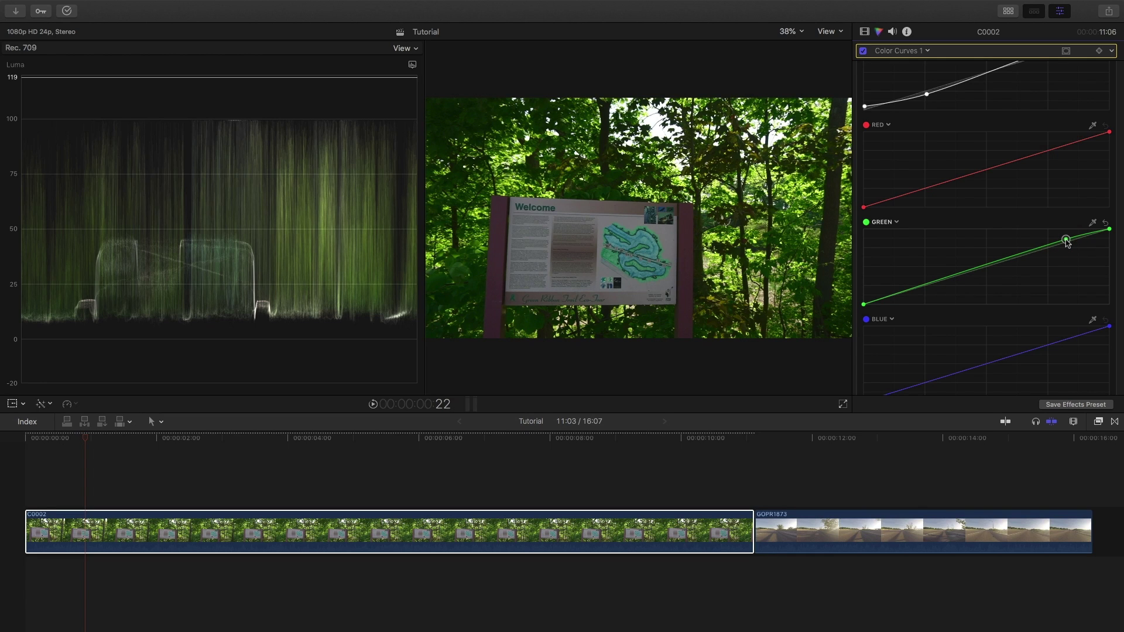
{"action": "left_click", "coordinate": [1009, 258]}
{"action": "left_click_drag", "start_coordinate": [1009, 257], "coordinate": [1025, 257]}
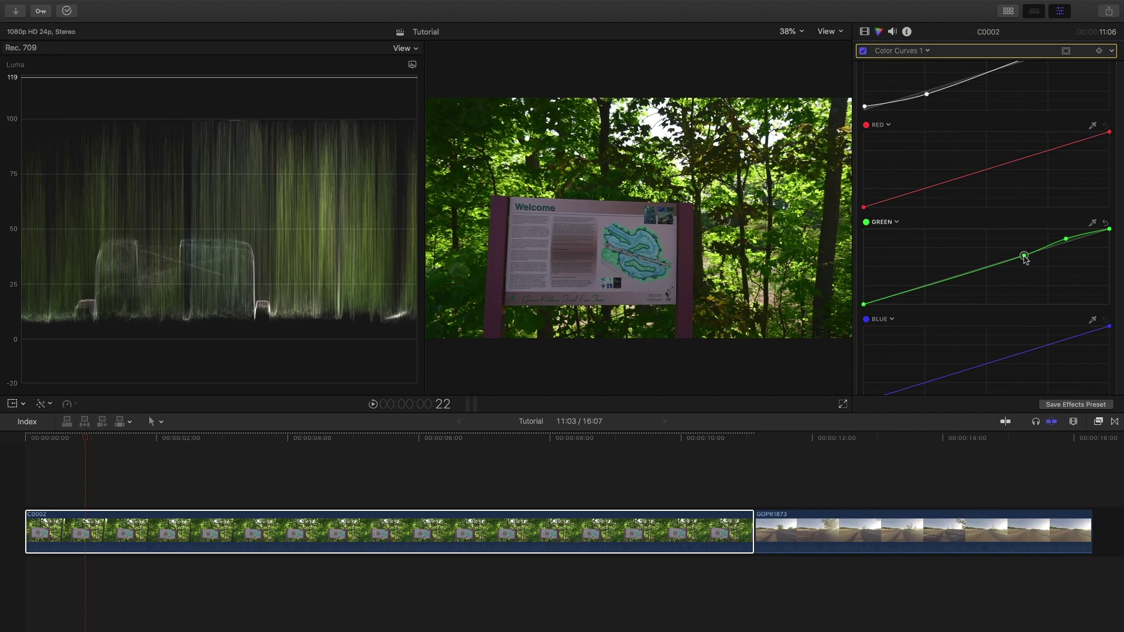
{"action": "scroll", "coordinate": [1000, 284], "scroll_direction": "down", "scroll_amount": 2}
{"action": "scroll", "coordinate": [996, 213], "scroll_direction": "up", "scroll_amount": 3}
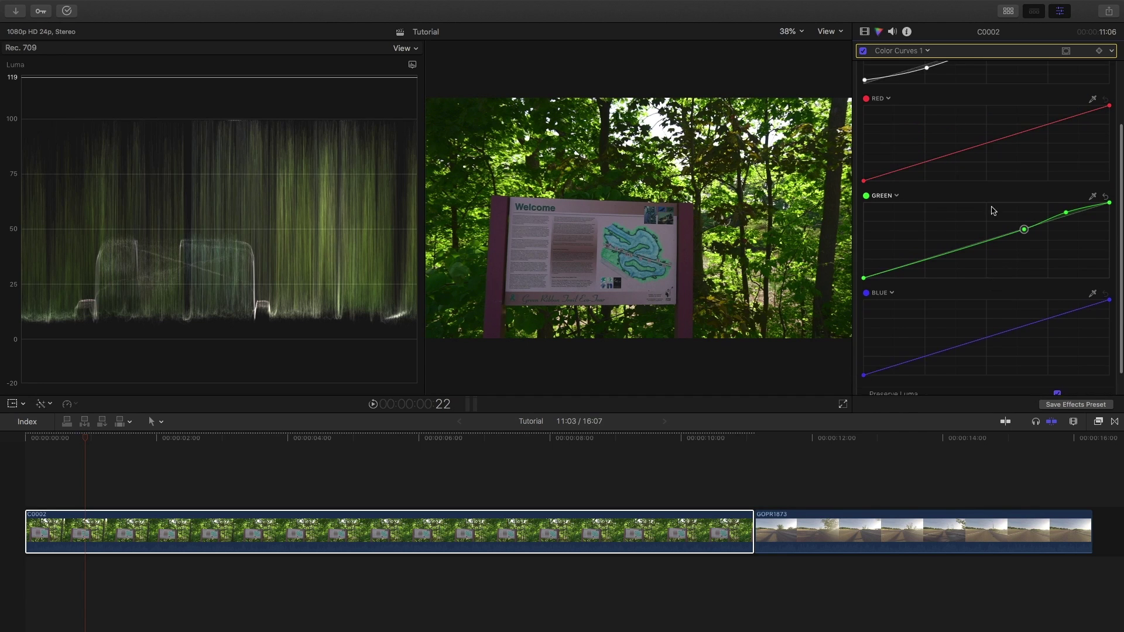
Step: Add a Color Wheels correction and shift its highlights slightly towards blue
{"action": "left_click", "coordinate": [916, 51]}
{"action": "left_click", "coordinate": [915, 50]}
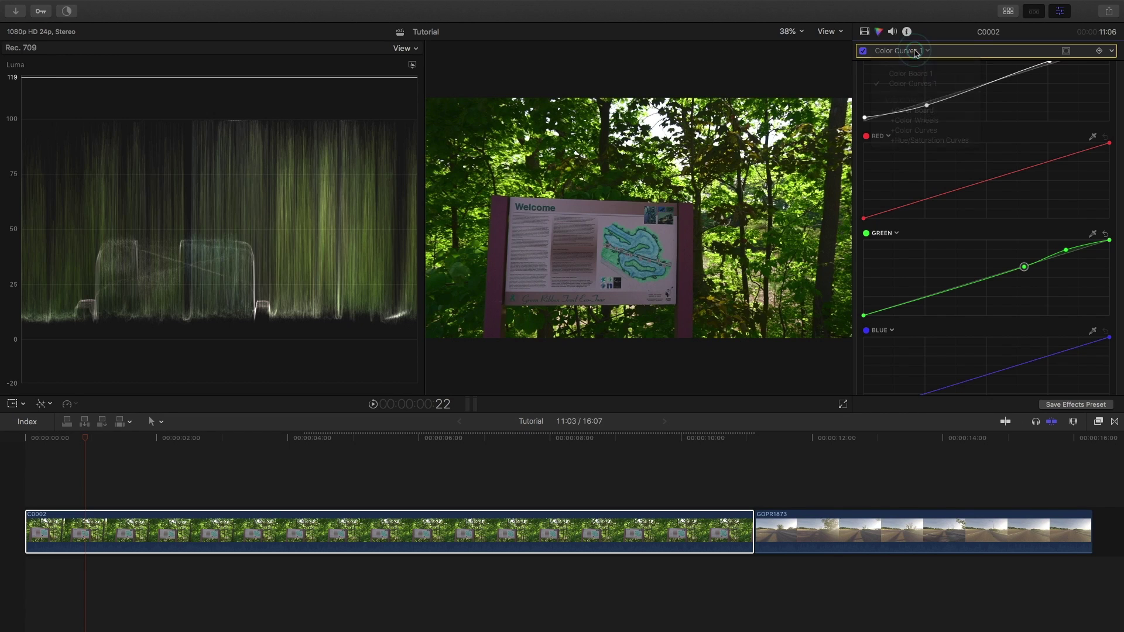
{"action": "left_click", "coordinate": [916, 49]}
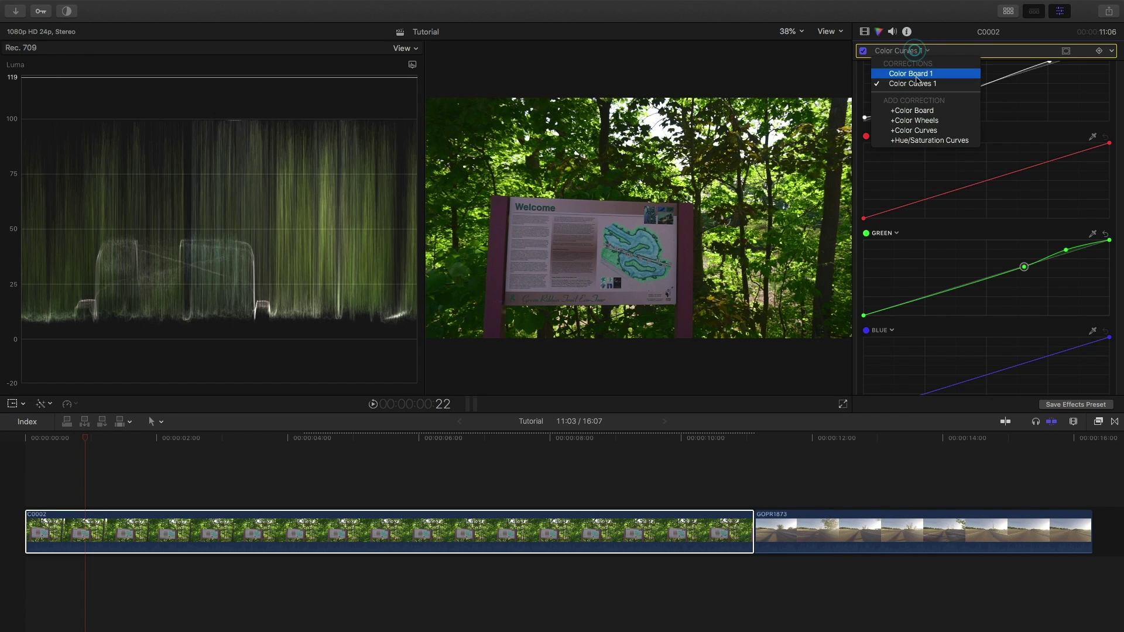
{"action": "left_click", "coordinate": [921, 122]}
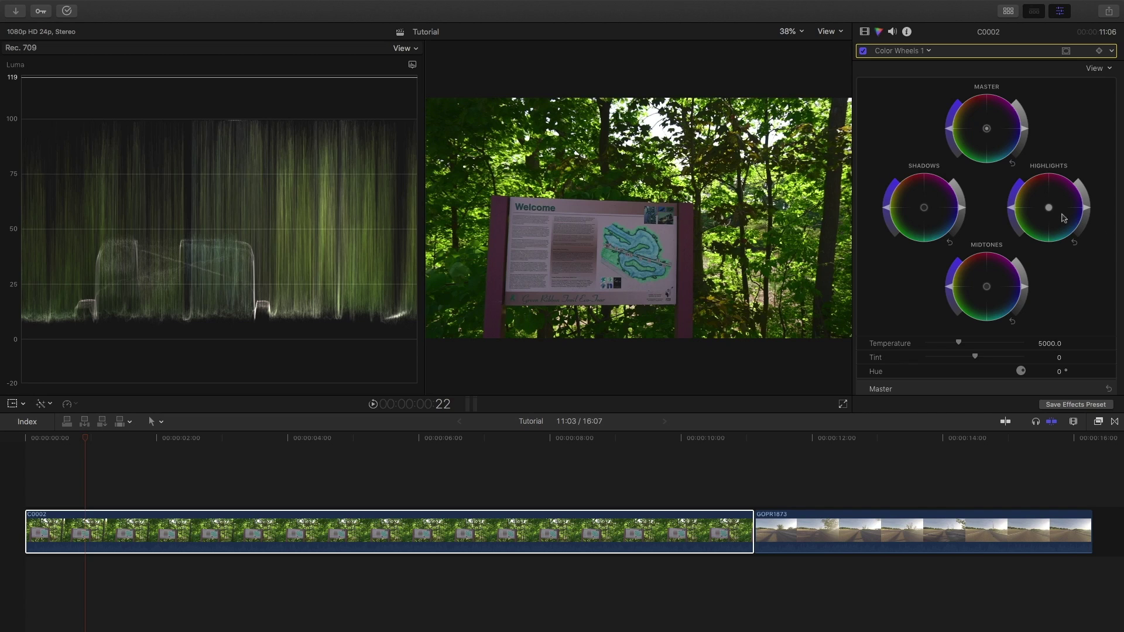
{"action": "left_click_drag", "start_coordinate": [1048, 208], "coordinate": [1060, 214]}
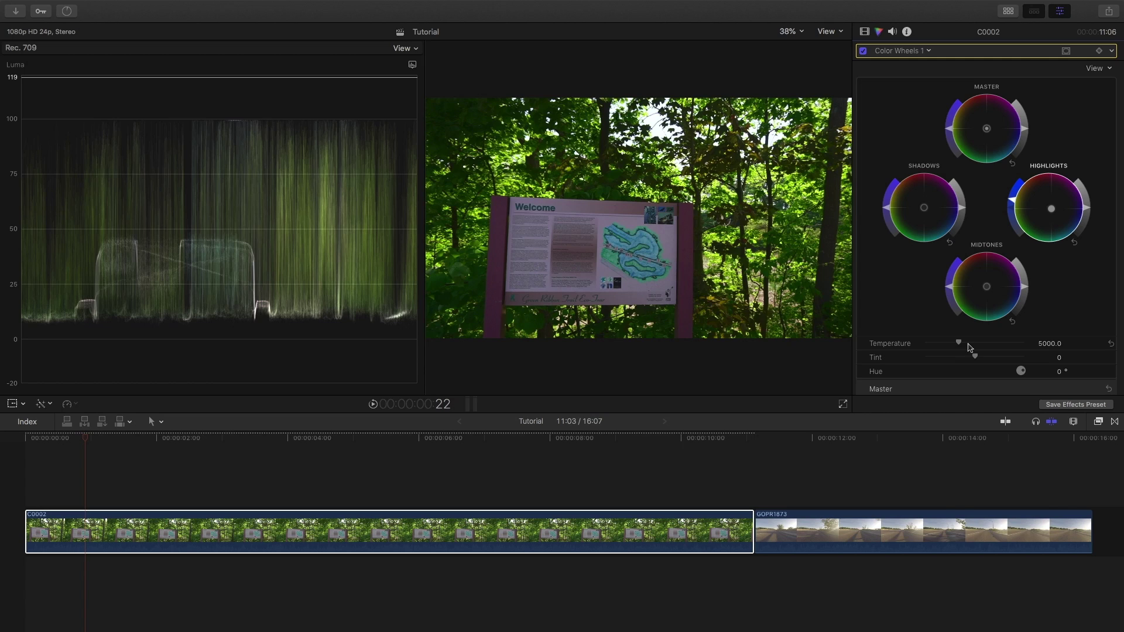
Step: Set the Color Wheels temperature to 5956 and the tint to -2
{"action": "scroll", "coordinate": [966, 348], "scroll_direction": "down", "scroll_amount": 1}
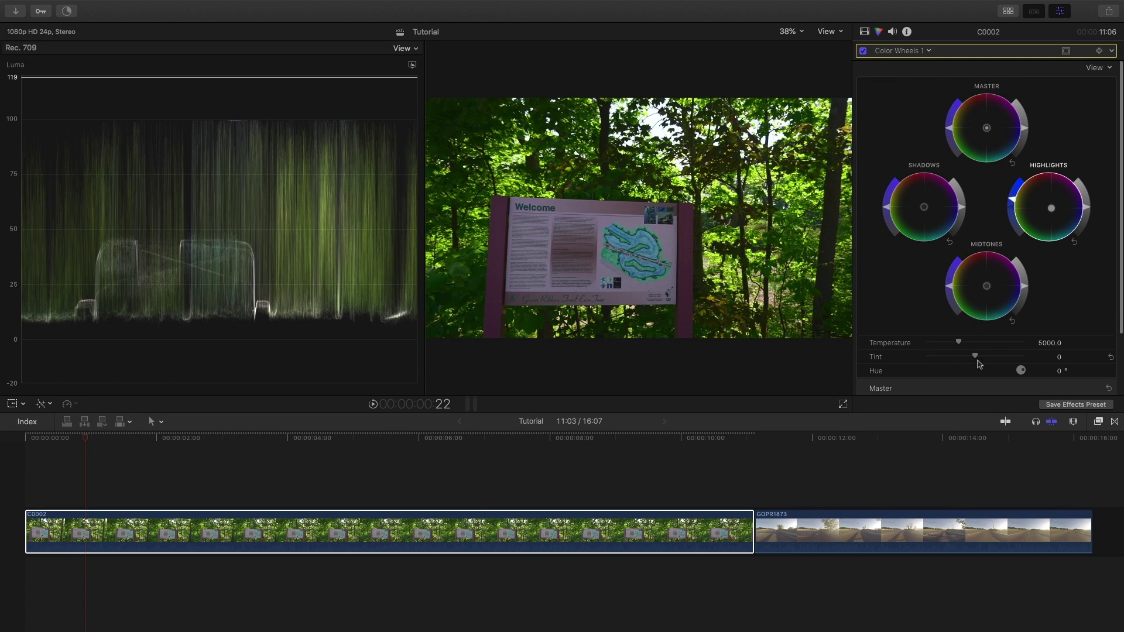
{"action": "left_click_drag", "start_coordinate": [959, 343], "coordinate": [961, 343]}
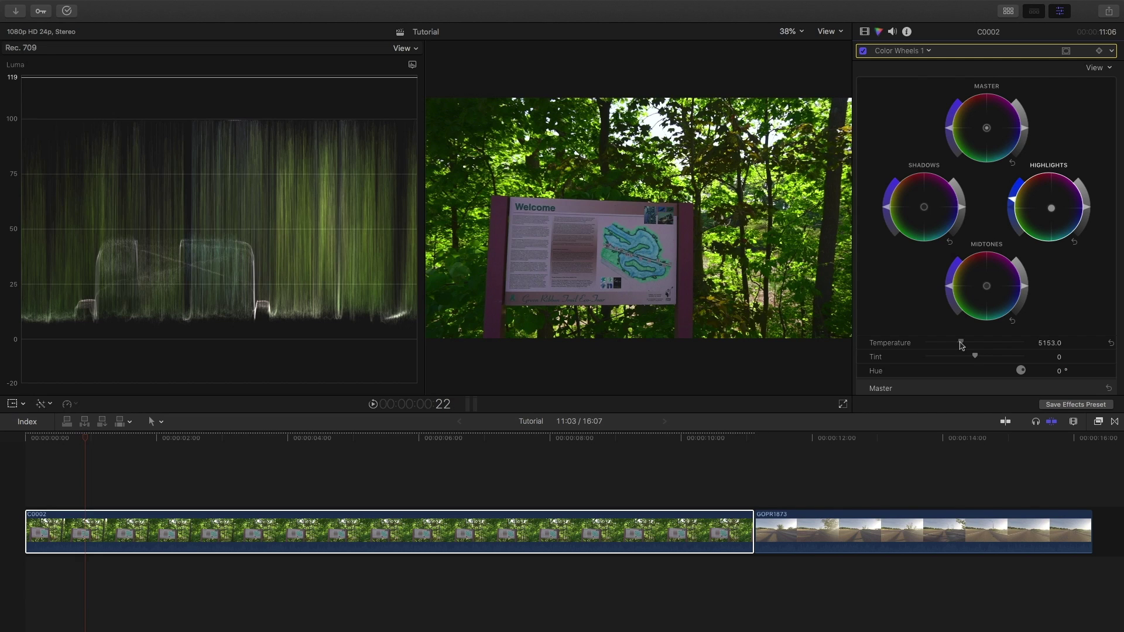
{"action": "left_click_drag", "start_coordinate": [960, 345], "coordinate": [971, 346]}
{"action": "mouse_move", "coordinate": [975, 358]}
{"action": "left_mouse_down"}
{"action": "mouse_move", "coordinate": [992, 358]}
{"action": "mouse_move", "coordinate": [957, 360]}
{"action": "mouse_move", "coordinate": [971, 360]}
{"action": "left_mouse_up"}
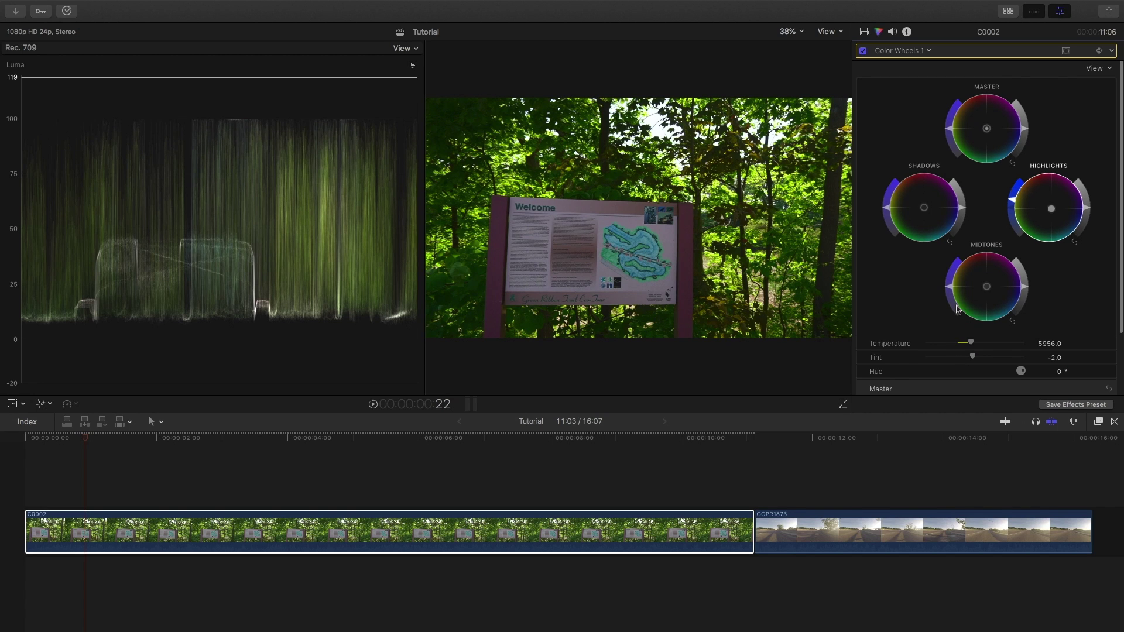
Step: Undo the midtones brightness change and fine-tune the saturation on the master color wheel
{"action": "left_click", "coordinate": [1026, 291]}
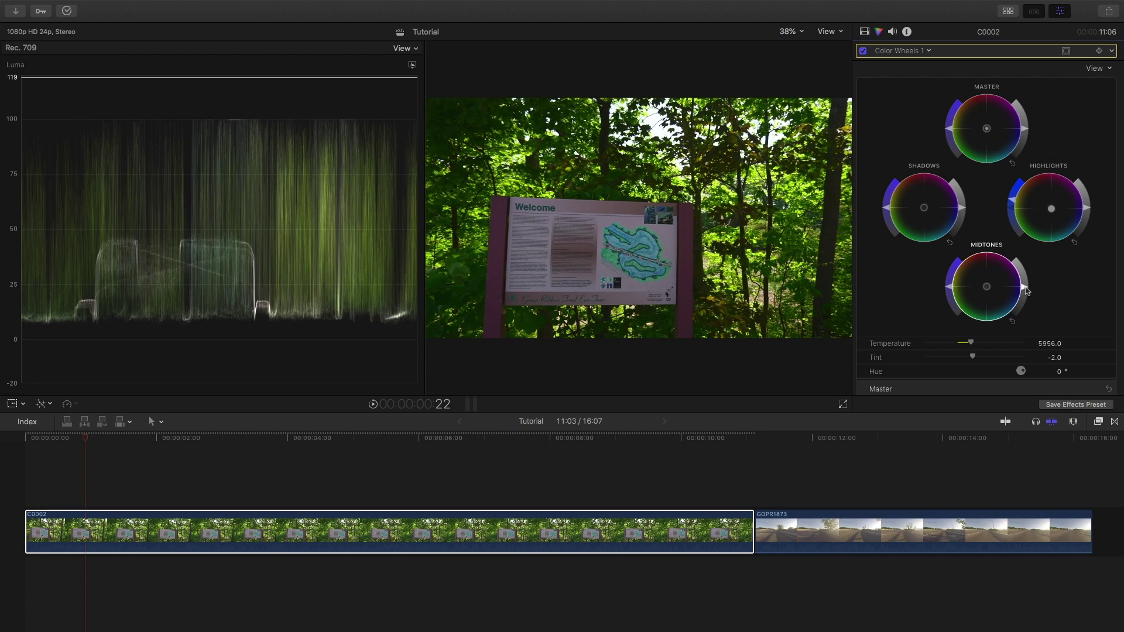
{"action": "key", "text": "super+z"}
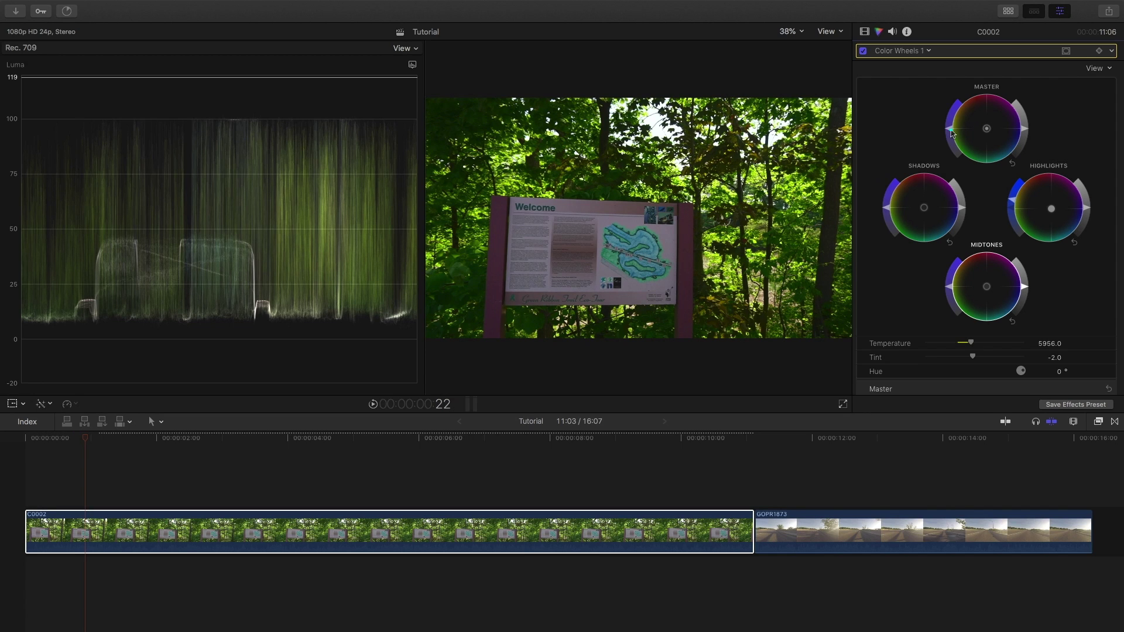
{"action": "mouse_move", "coordinate": [955, 126]}
{"action": "left_mouse_down"}
{"action": "mouse_move", "coordinate": [952, 147]}
{"action": "mouse_move", "coordinate": [952, 136]}
{"action": "left_mouse_up"}
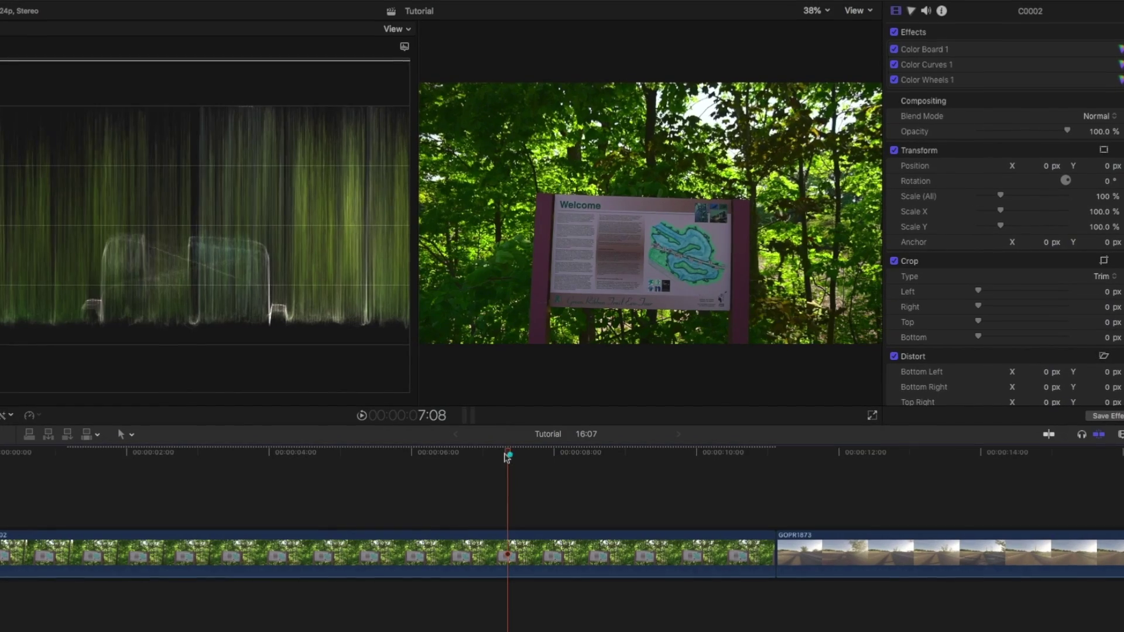
Step: Move the playhead to about 5:05 and switch all clip effects off and on to compare before and after
{"action": "left_click_drag", "start_coordinate": [508, 440], "coordinate": [357, 474]}
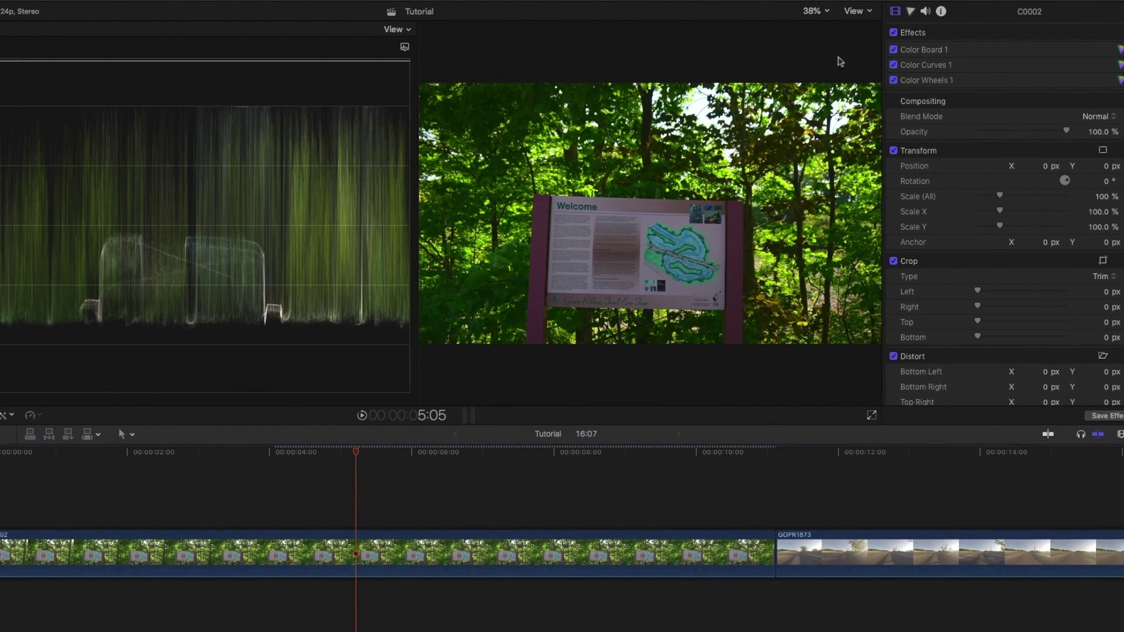
{"action": "left_click", "coordinate": [898, 35]}
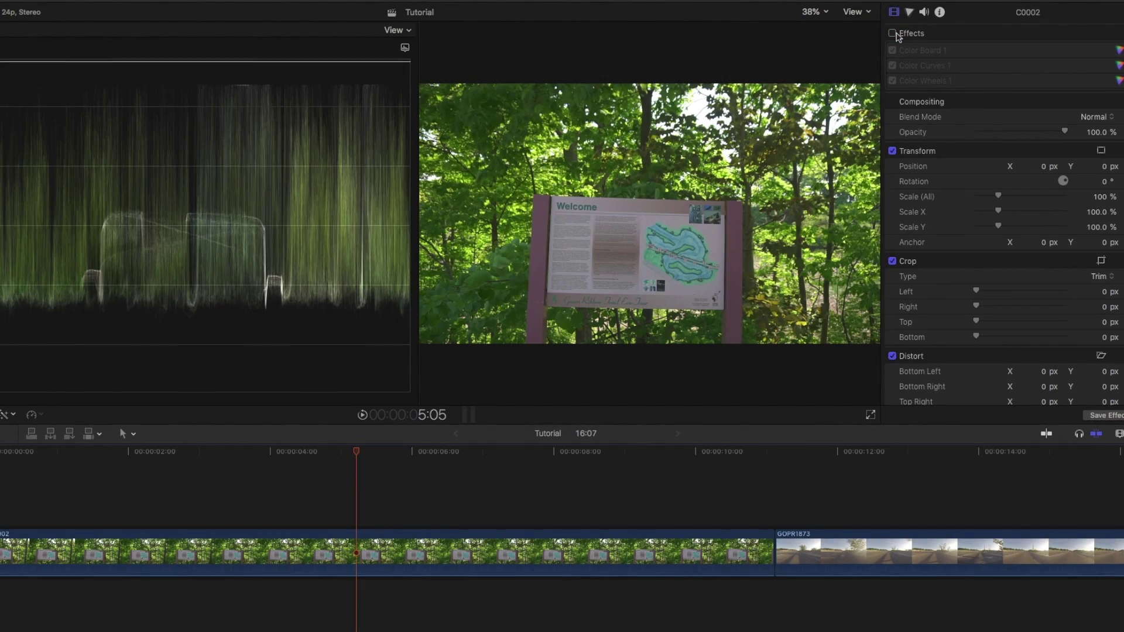
{"action": "left_click", "coordinate": [896, 34]}
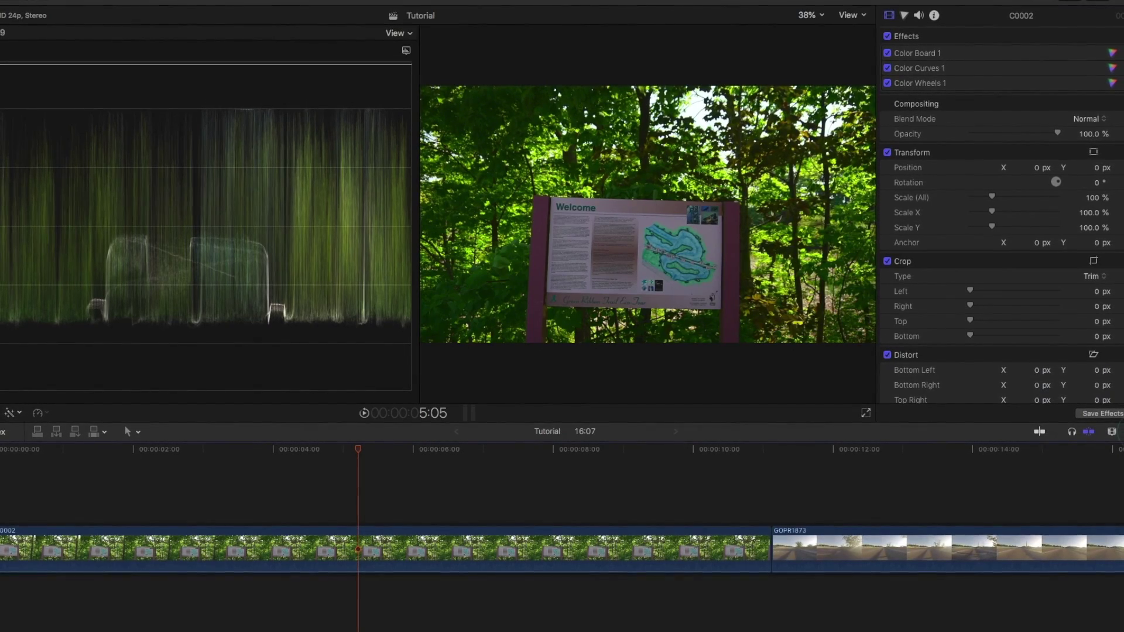
Step: Place an Adjustment Layer title above clip C0002 in the timeline
{"action": "key", "text": "super+5"}
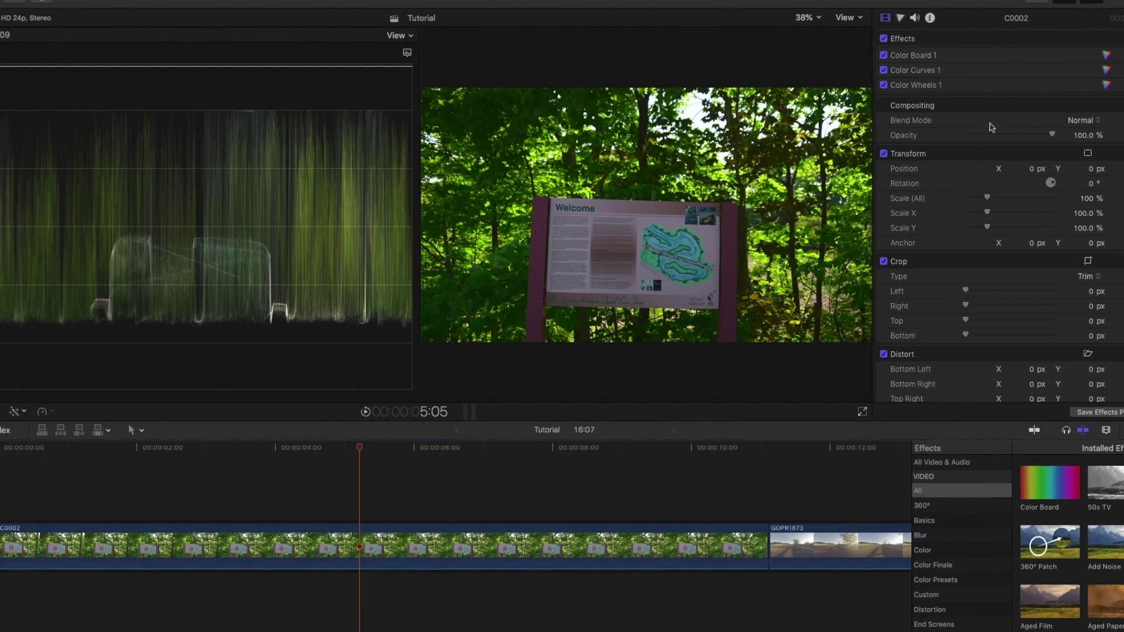
{"action": "key", "text": "ctrl+super+1"}
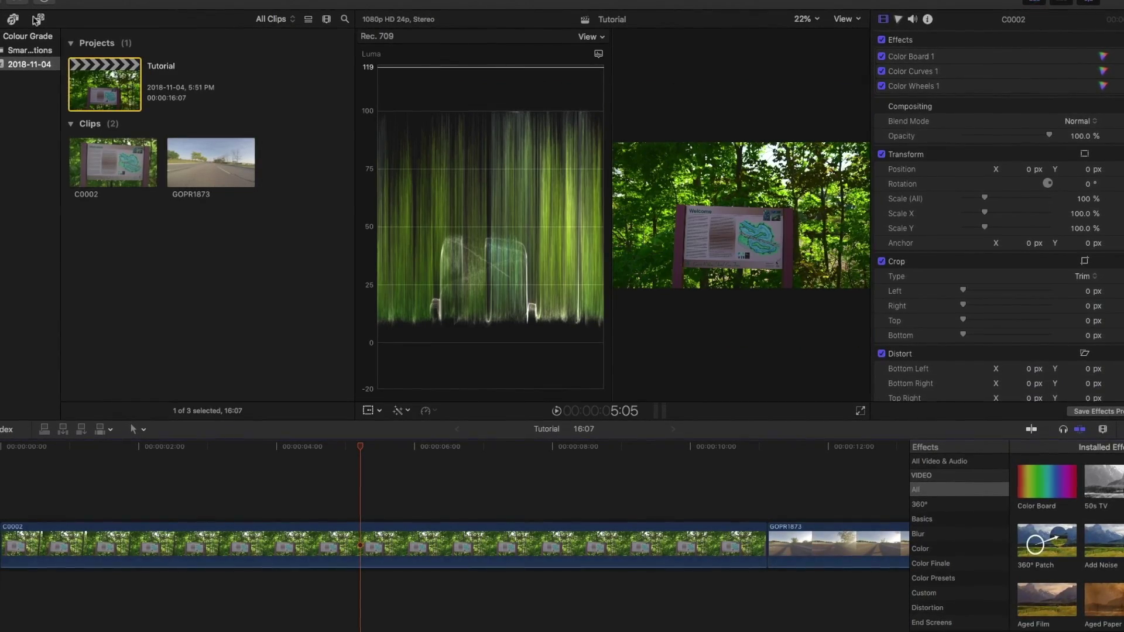
{"action": "left_click", "coordinate": [38, 20]}
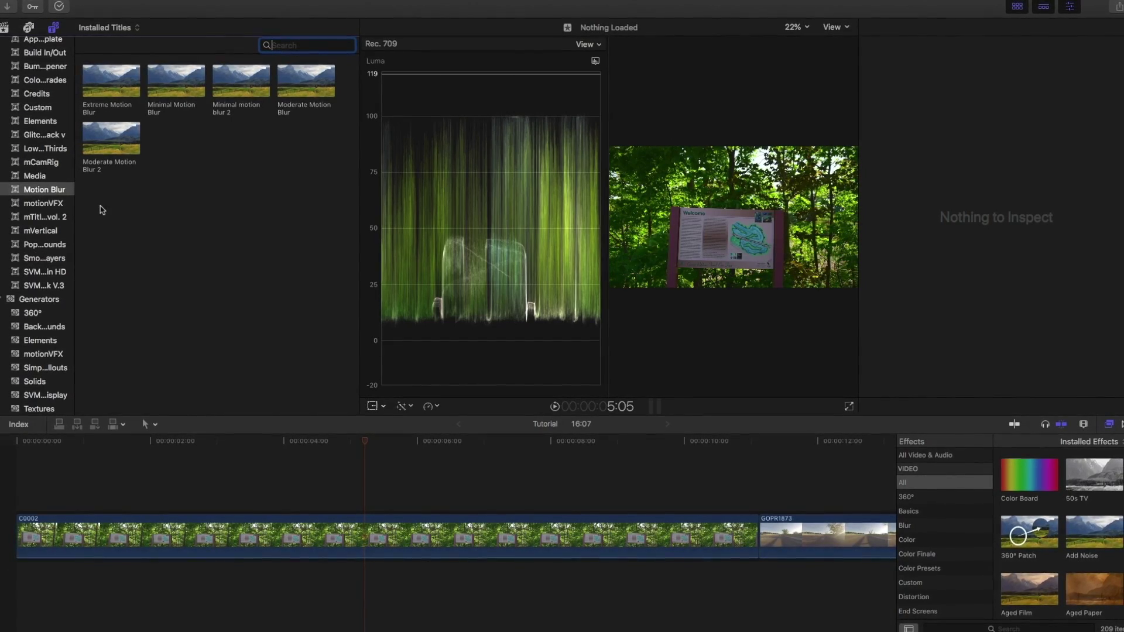
{"action": "scroll", "coordinate": [36, 258], "scroll_direction": "up", "scroll_amount": 5}
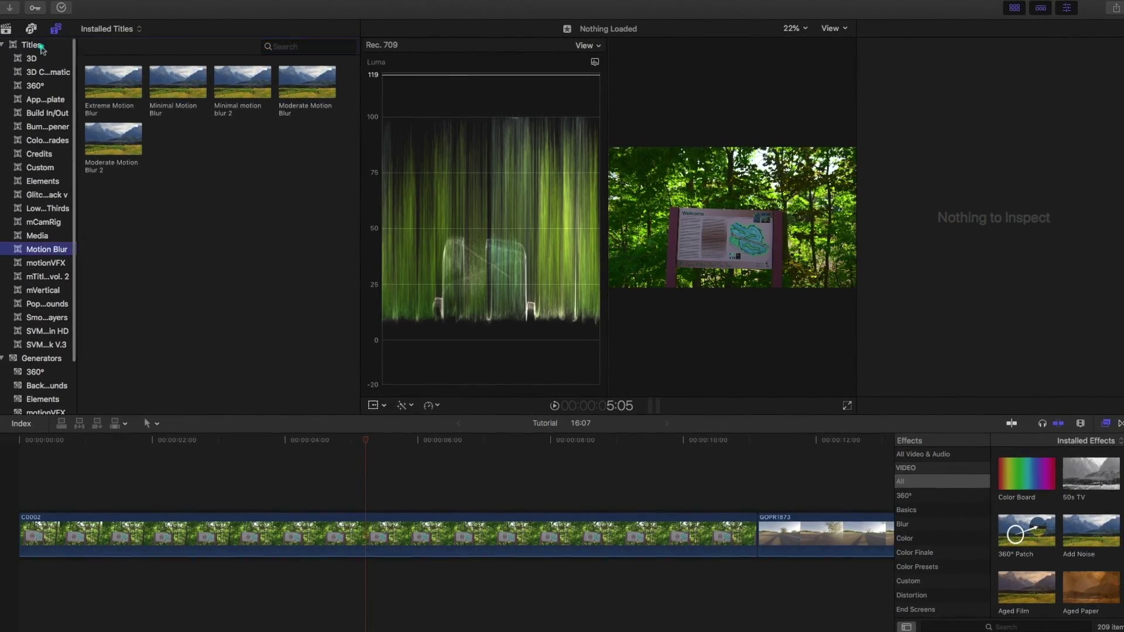
{"action": "left_click", "coordinate": [30, 47]}
{"action": "left_click_drag", "start_coordinate": [107, 198], "coordinate": [82, 449]}
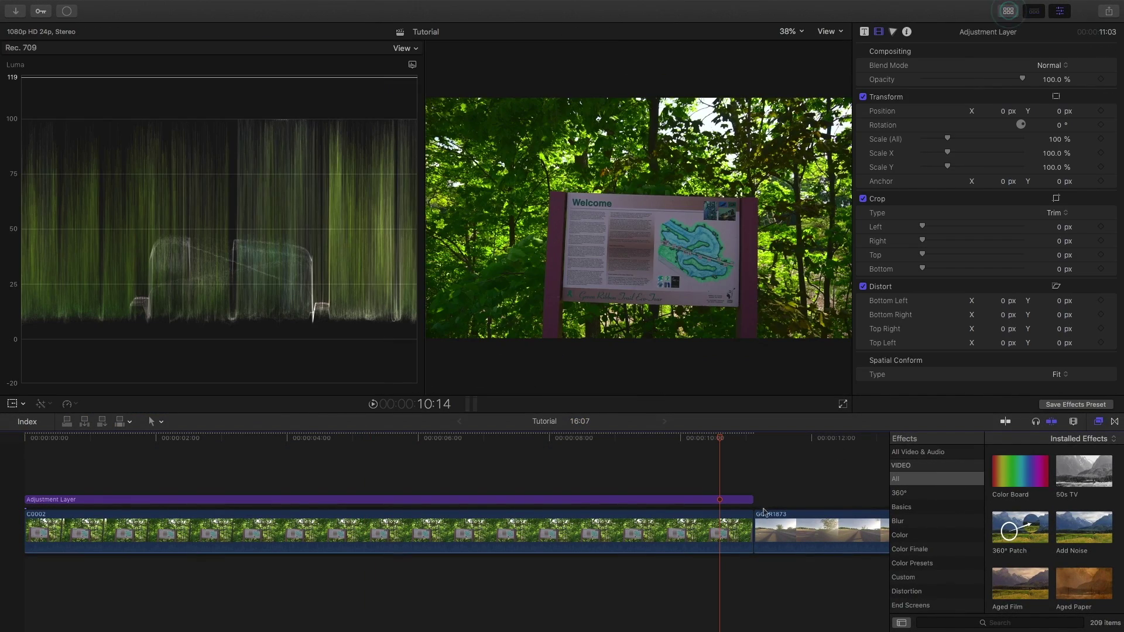
Step: Search the effects for "lut" and apply Custom LUT to the adjustment layer
{"action": "left_click", "coordinate": [951, 625]}
{"action": "type", "text": "lu"}
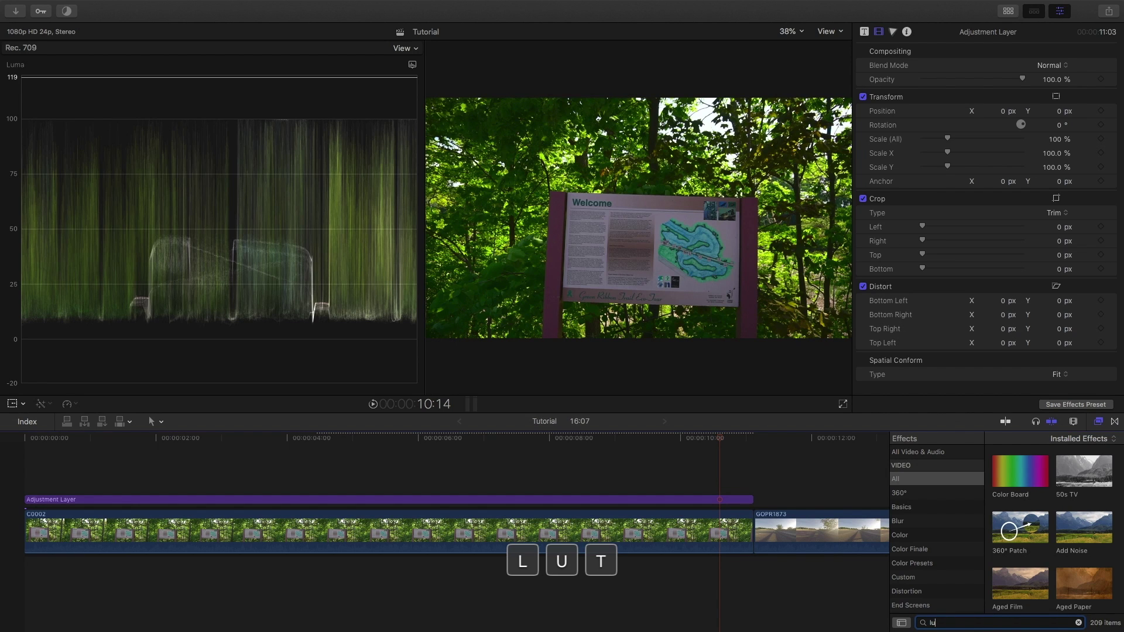
{"action": "type", "text": "t"}
{"action": "left_click_drag", "start_coordinate": [1020, 474], "coordinate": [661, 505]}
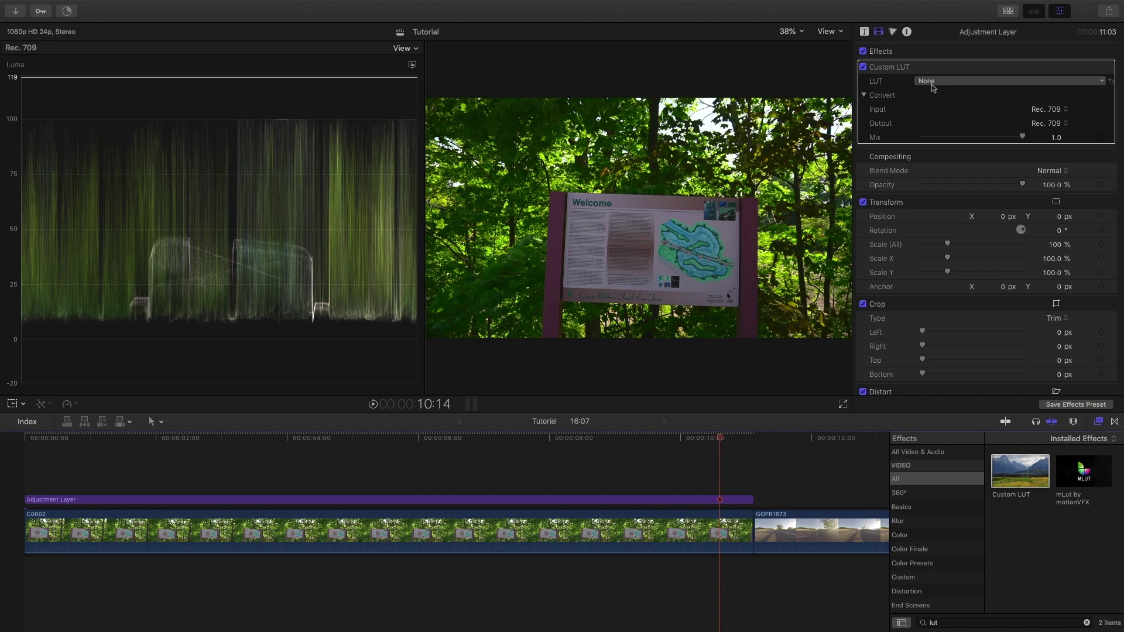
Step: Choose the Kodak Killer_4.AF2I9147 LUT for the adjustment layer and reduce its mix to 0.51
{"action": "left_click", "coordinate": [932, 82]}
{"action": "mouse_move", "coordinate": [942, 118]}
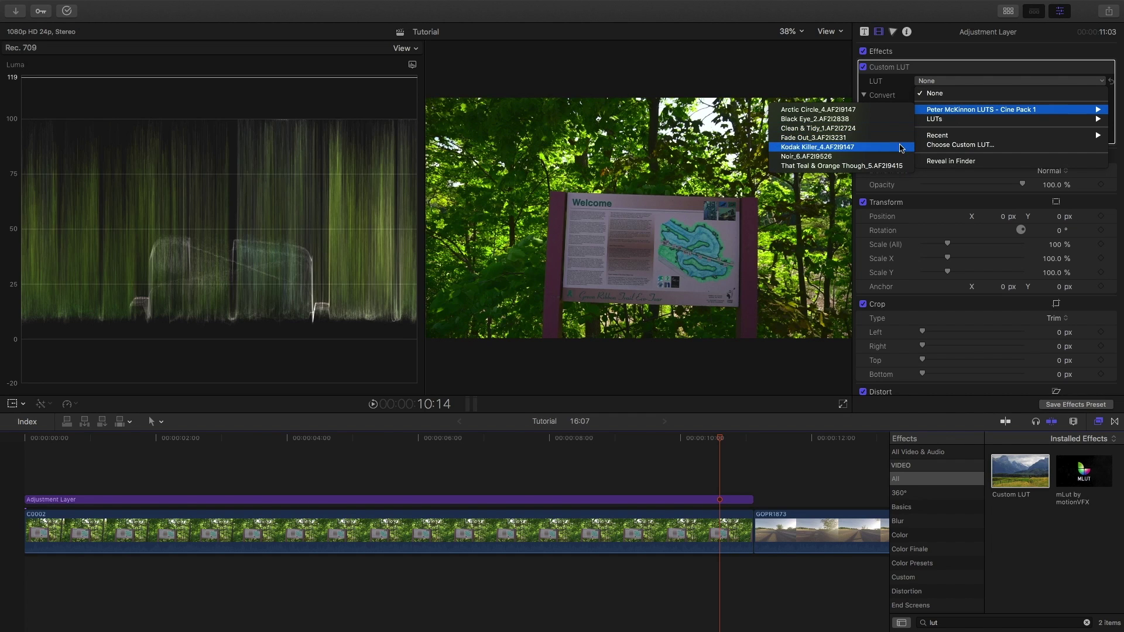
{"action": "left_click", "coordinate": [901, 147]}
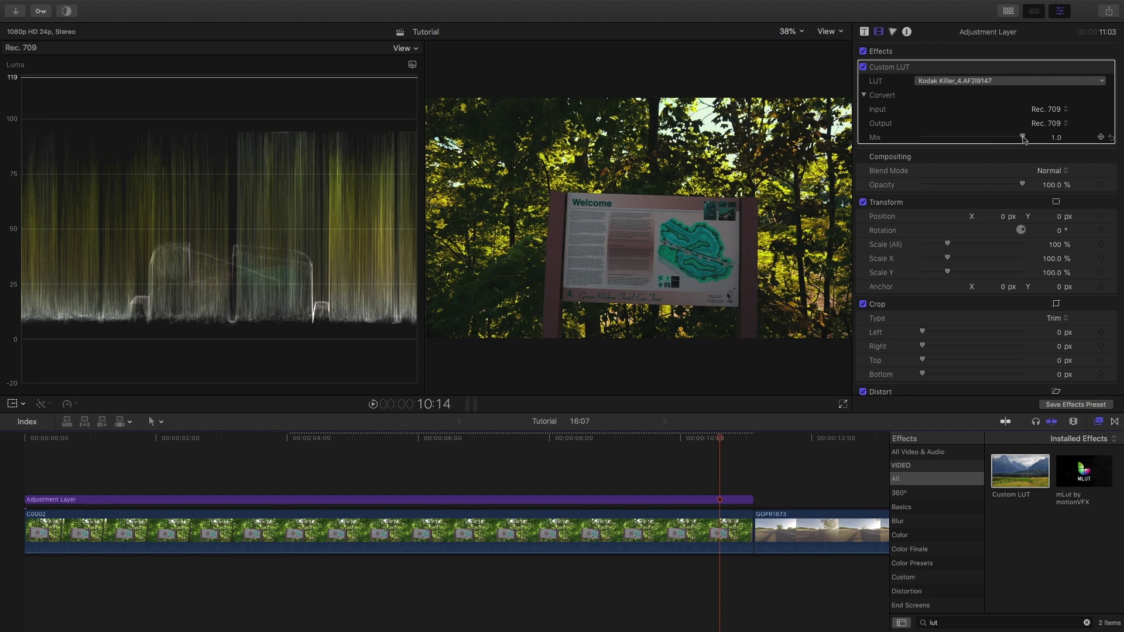
{"action": "left_click_drag", "start_coordinate": [1024, 138], "coordinate": [973, 140]}
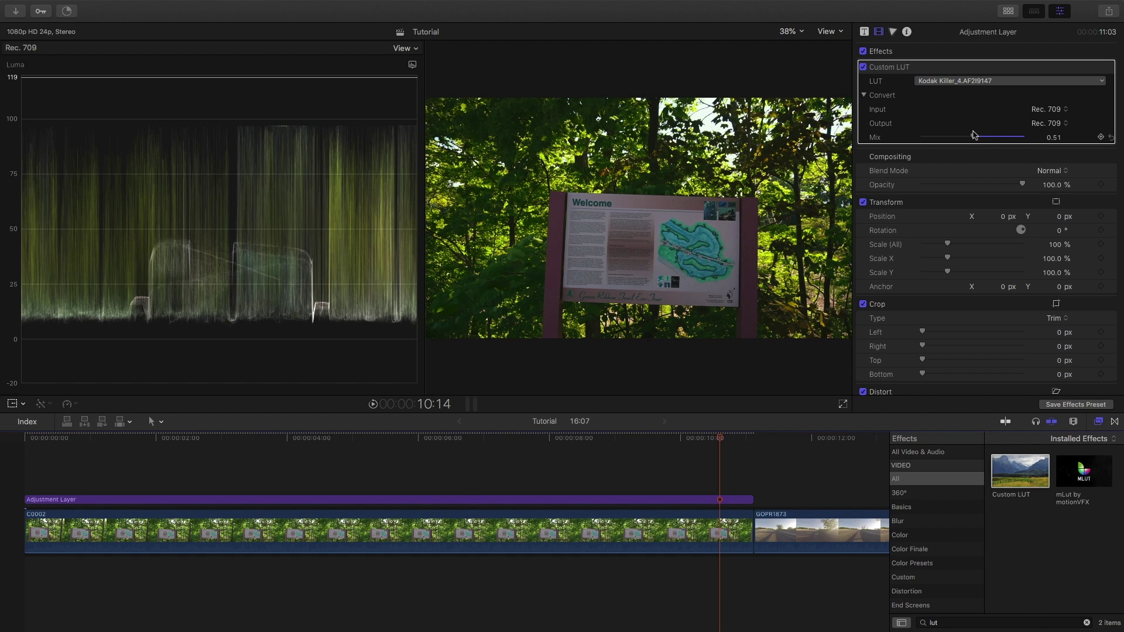
Step: Move the playhead to about 14:05 and add a Color Board correction to clip GOPR1873
{"action": "scroll", "coordinate": [700, 469], "scroll_direction": "right", "scroll_amount": 5}
{"action": "left_click", "coordinate": [699, 468]}
{"action": "scroll", "coordinate": [695, 474], "scroll_direction": "right", "scroll_amount": 2}
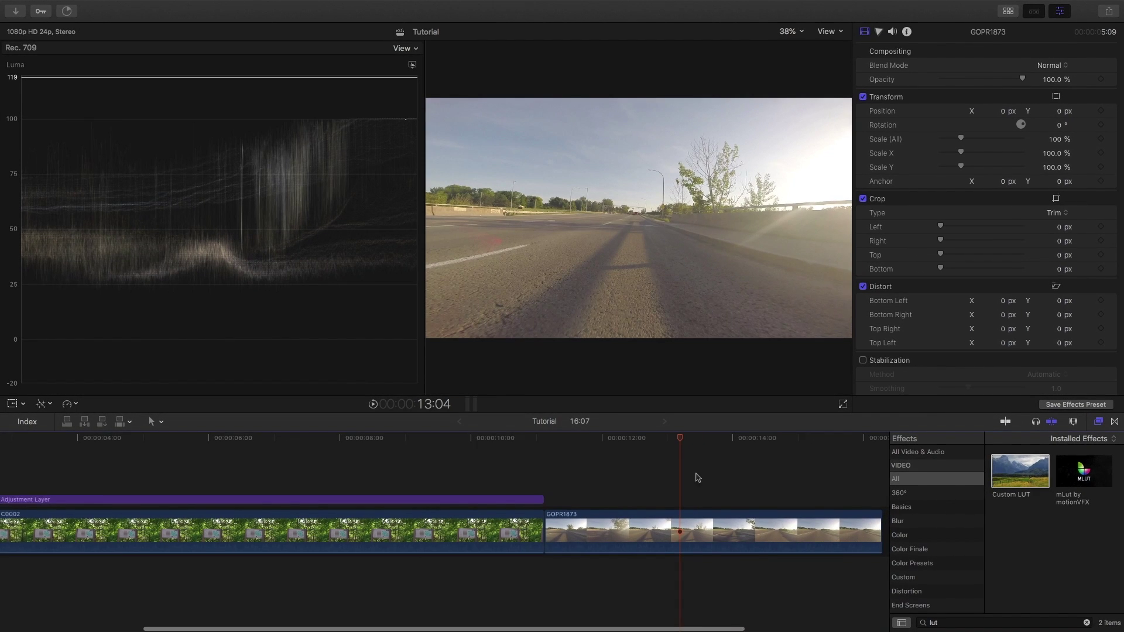
{"action": "left_click_drag", "start_coordinate": [631, 448], "coordinate": [694, 446]}
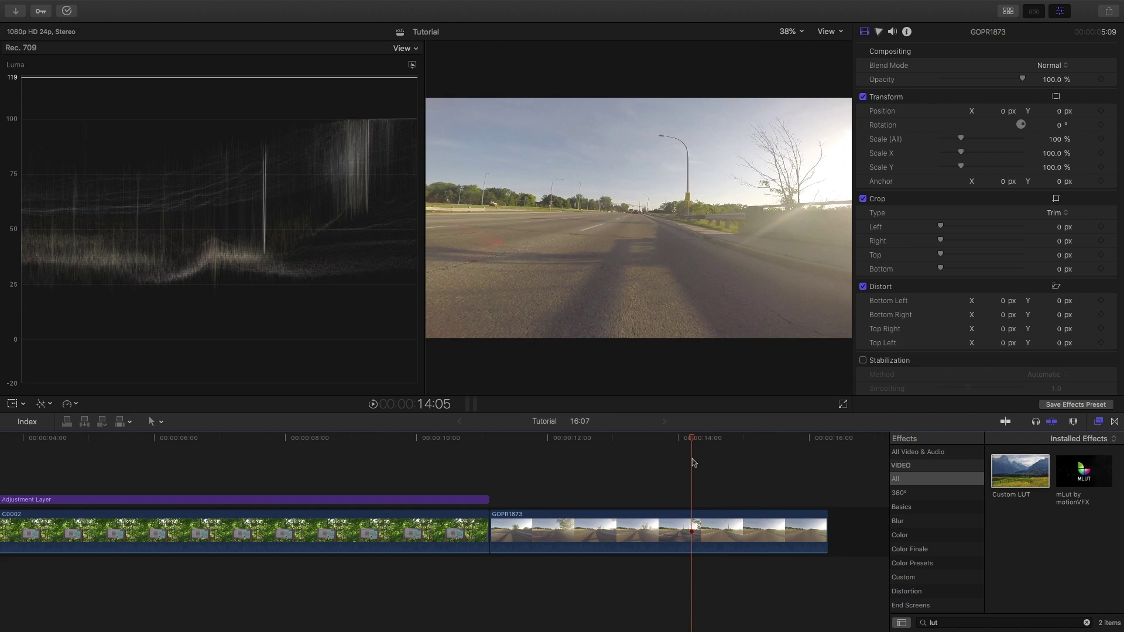
{"action": "left_click", "coordinate": [691, 530]}
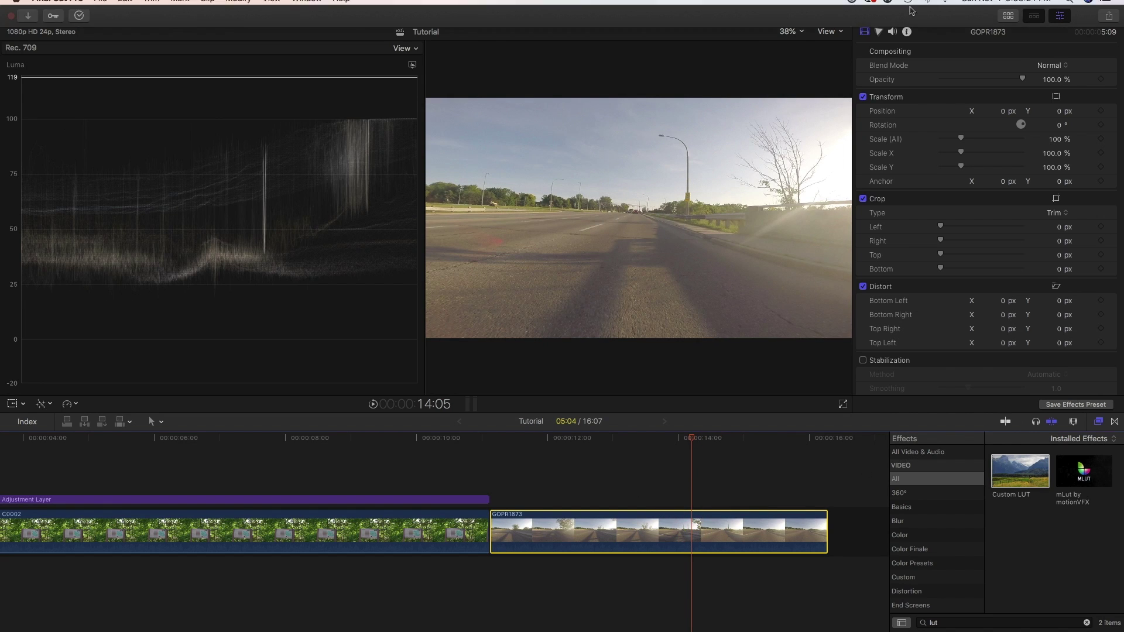
{"action": "left_click", "coordinate": [879, 33]}
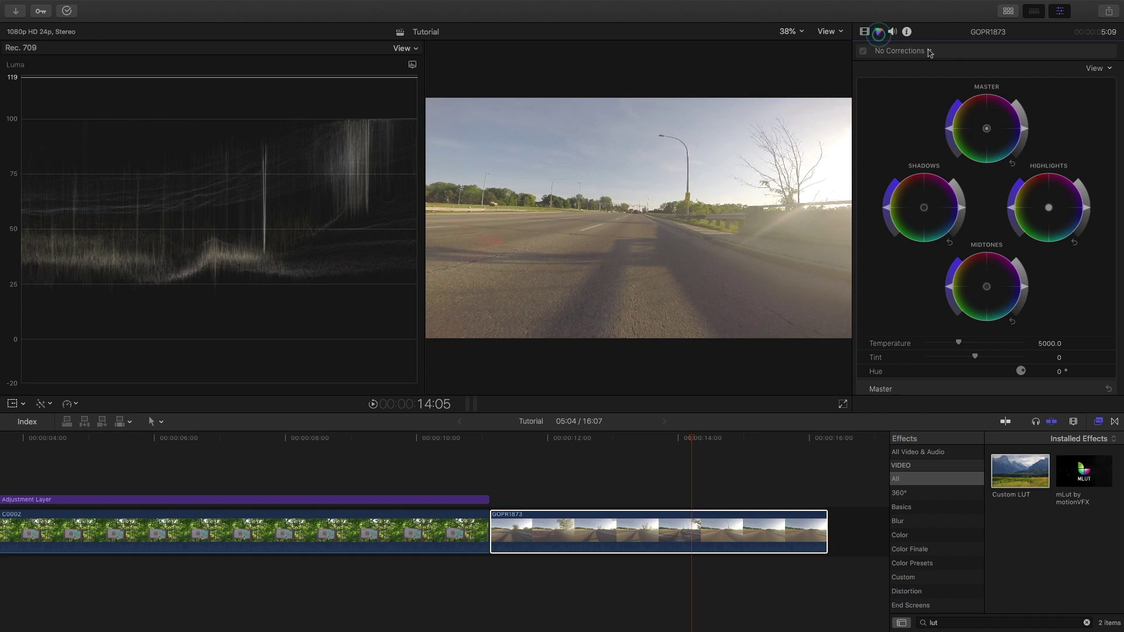
{"action": "left_click", "coordinate": [930, 51]}
{"action": "left_click", "coordinate": [935, 74]}
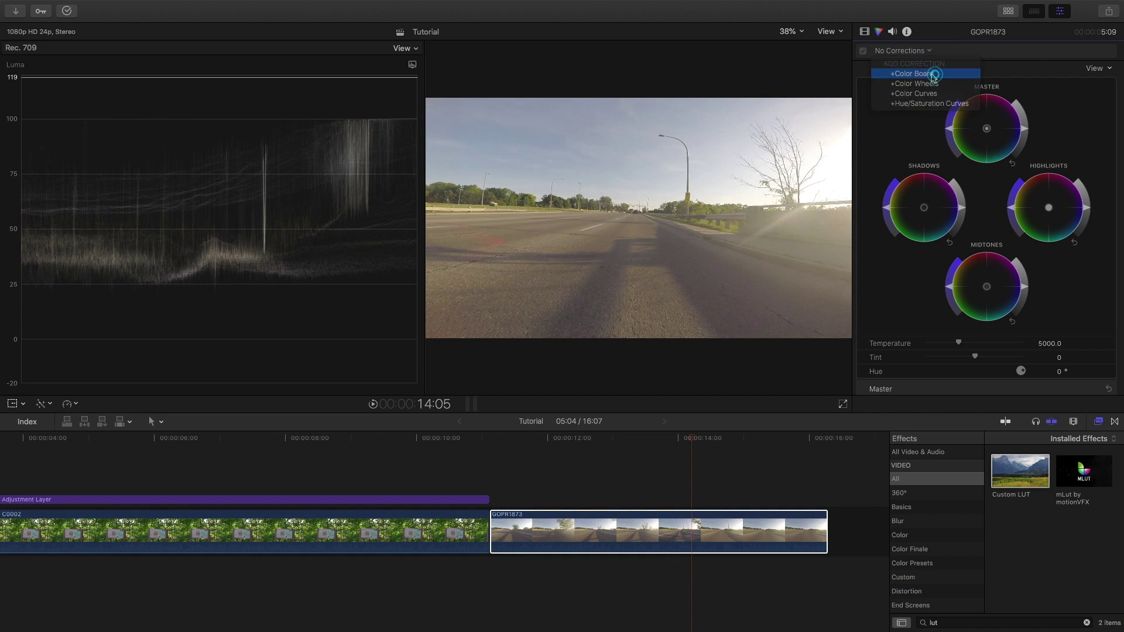
Step: Set the Color Board exposure of GOPR1873 to -12% for the highlights and -30% for the shadows
{"action": "left_click", "coordinate": [1056, 69]}
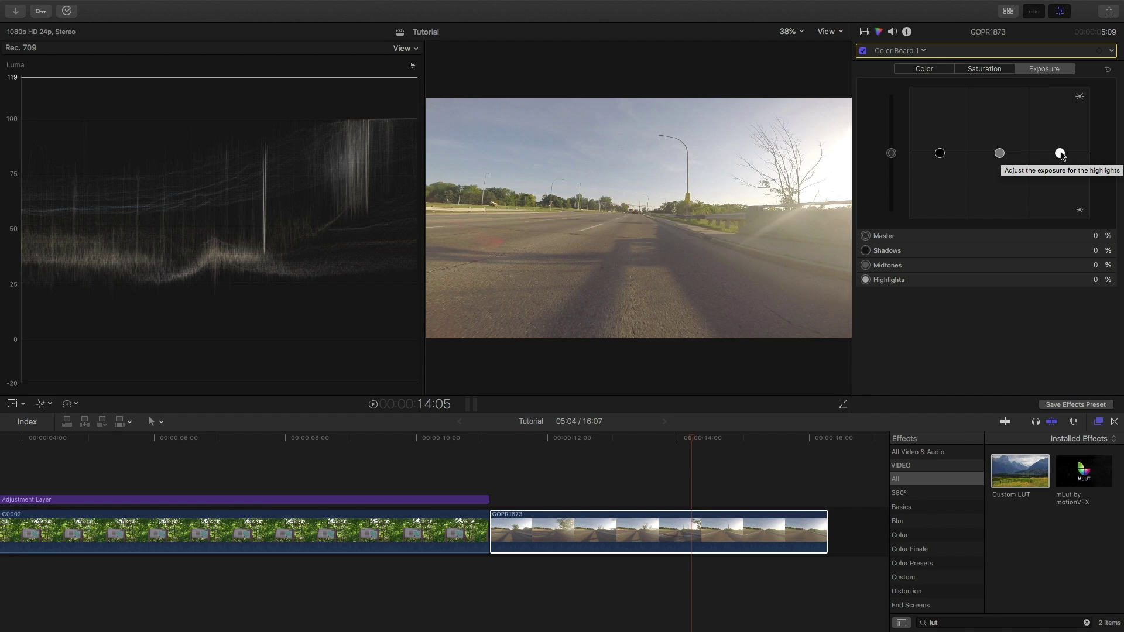
{"action": "left_click_drag", "start_coordinate": [1061, 153], "coordinate": [1063, 163]}
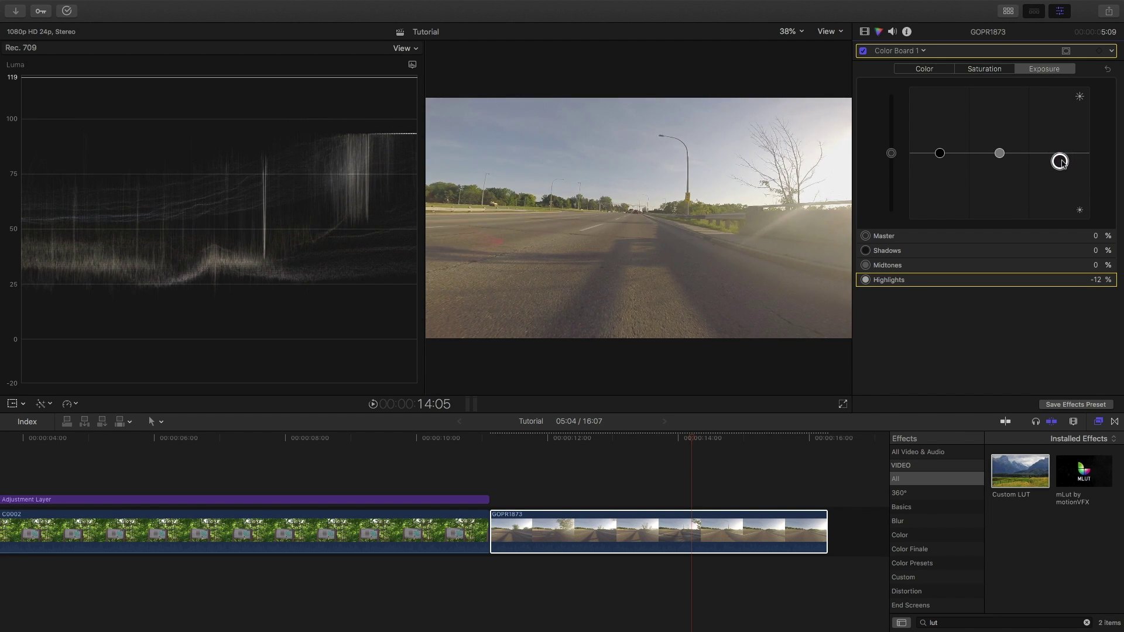
{"action": "left_click_drag", "start_coordinate": [941, 154], "coordinate": [950, 175]}
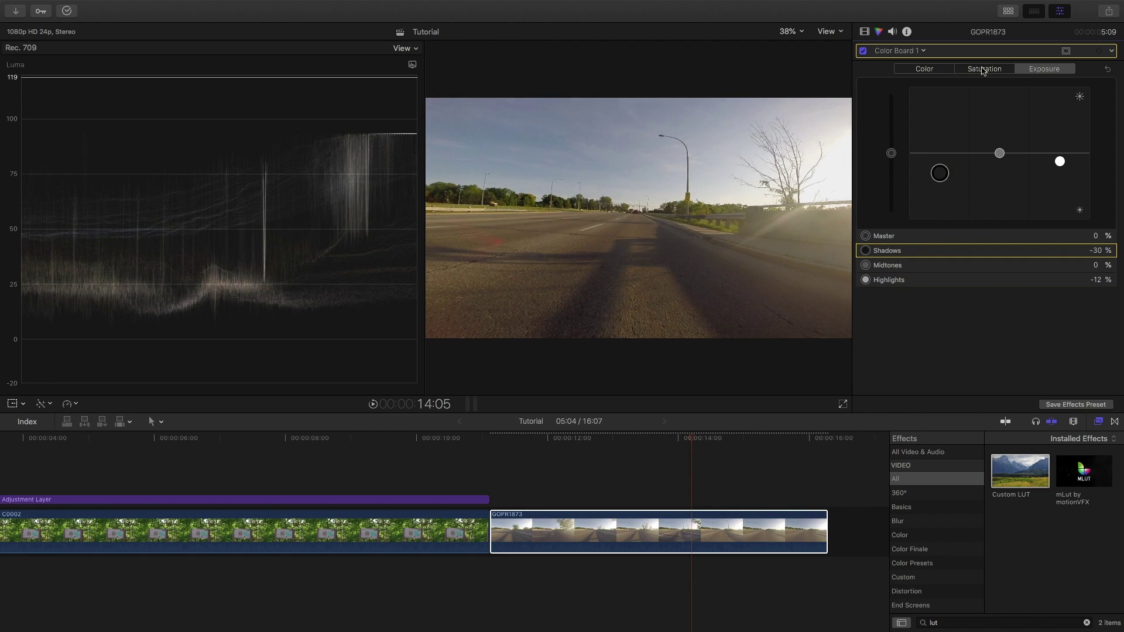
Step: Switch the Color Board correction off and on to compare, and raise its master saturation to 12%
{"action": "left_click", "coordinate": [865, 52]}
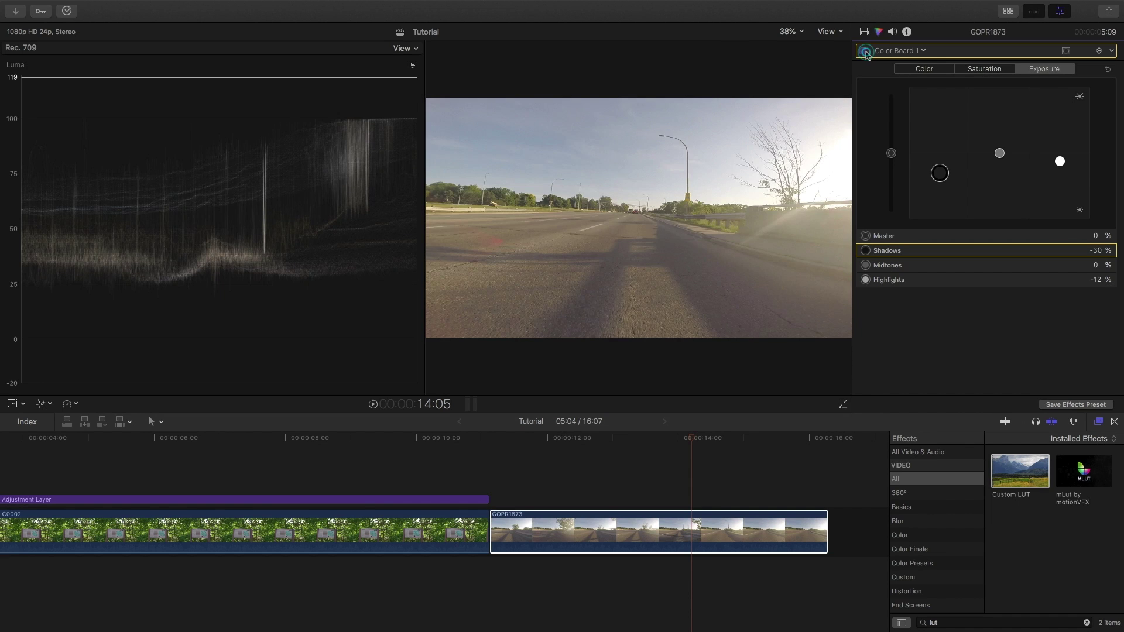
{"action": "left_click", "coordinate": [864, 52]}
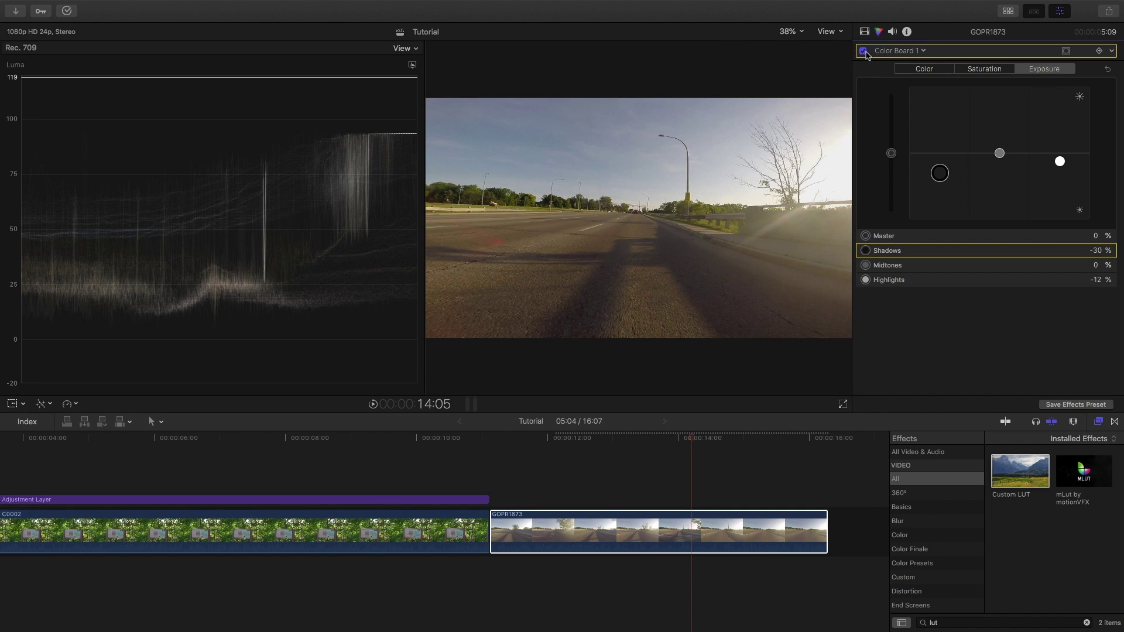
{"action": "left_click", "coordinate": [985, 69]}
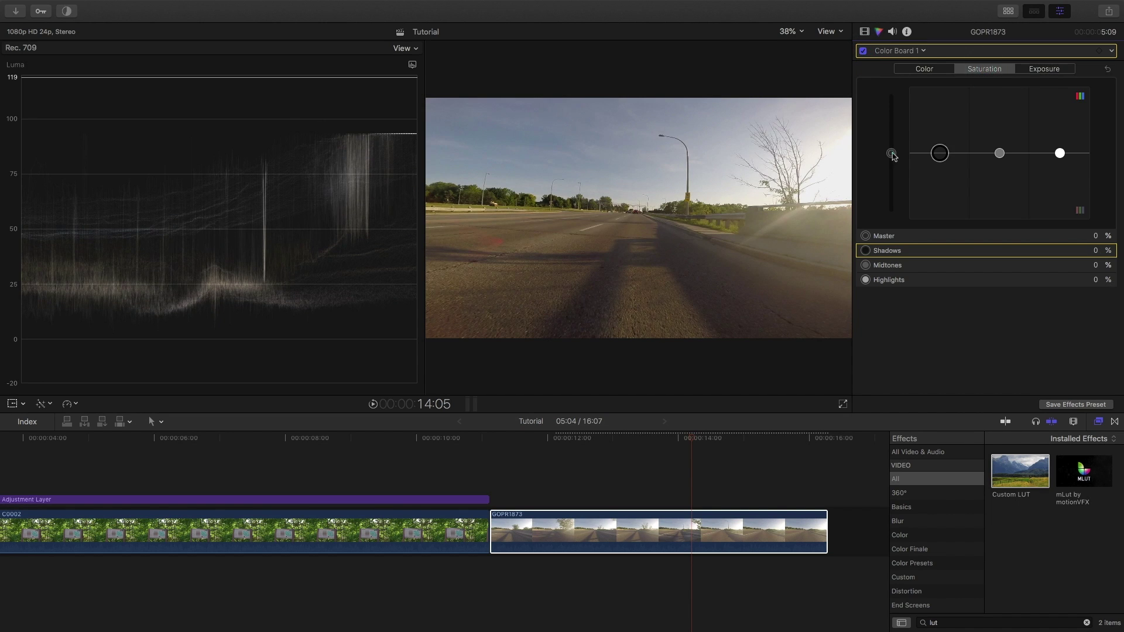
{"action": "left_click_drag", "start_coordinate": [891, 153], "coordinate": [891, 145]}
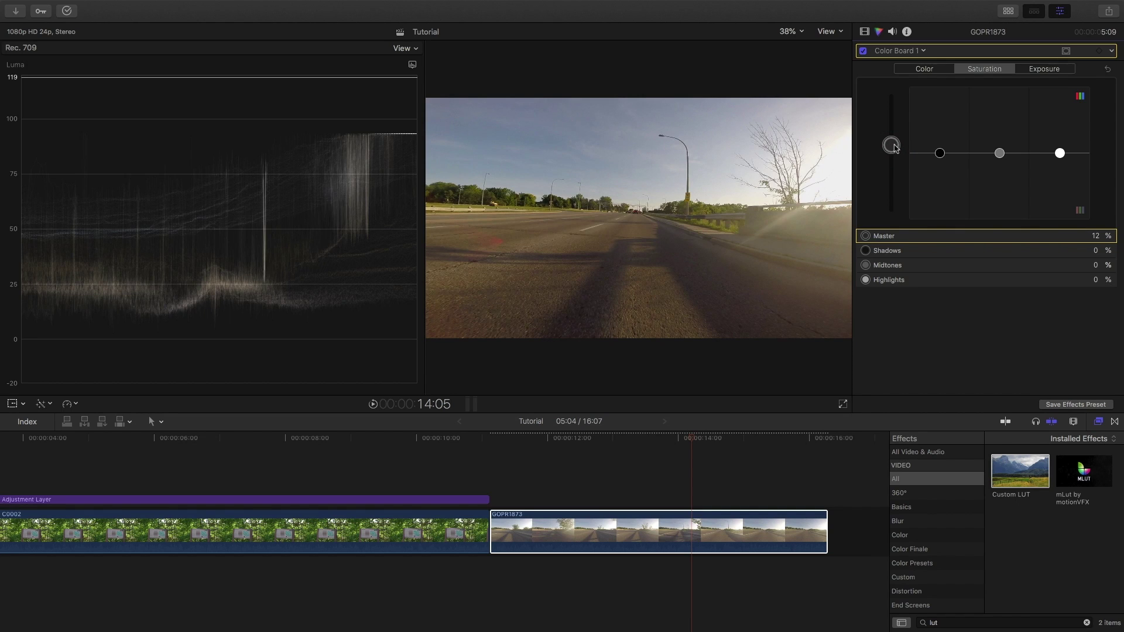
Step: Add Color Curves to GOPR1873 and shape the luma curve into a gentle S, with the black point moved slightly inward
{"action": "left_click", "coordinate": [923, 52]}
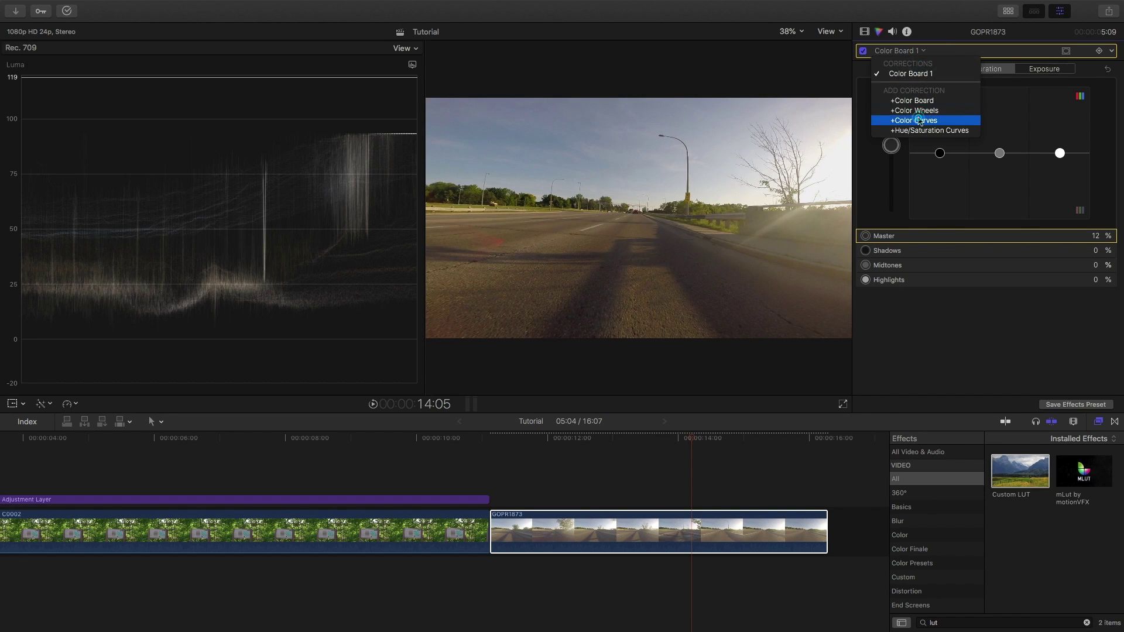
{"action": "left_click", "coordinate": [916, 120]}
{"action": "left_click_drag", "start_coordinate": [923, 154], "coordinate": [927, 153]}
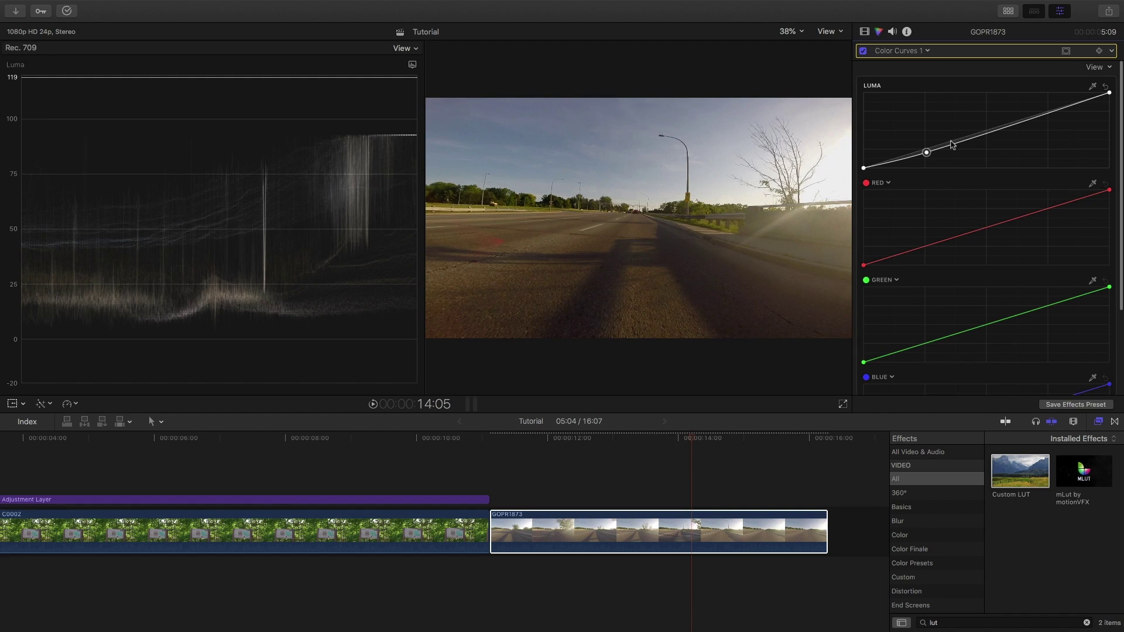
{"action": "left_click_drag", "start_coordinate": [1052, 113], "coordinate": [1050, 108]}
{"action": "left_click_drag", "start_coordinate": [866, 168], "coordinate": [877, 172]}
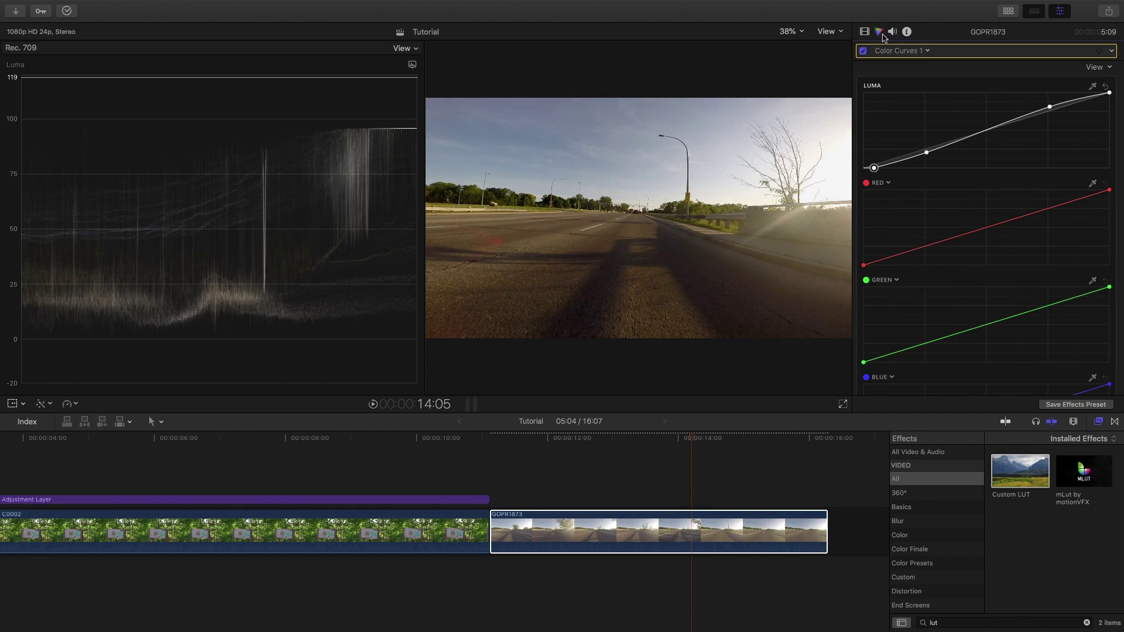
Step: Add Color Wheels to GOPR1873, shift the highlights slightly towards yellow and the shadows towards blue, and raise the shadows' saturation slightly
{"action": "left_click", "coordinate": [902, 51]}
{"action": "left_click", "coordinate": [924, 118]}
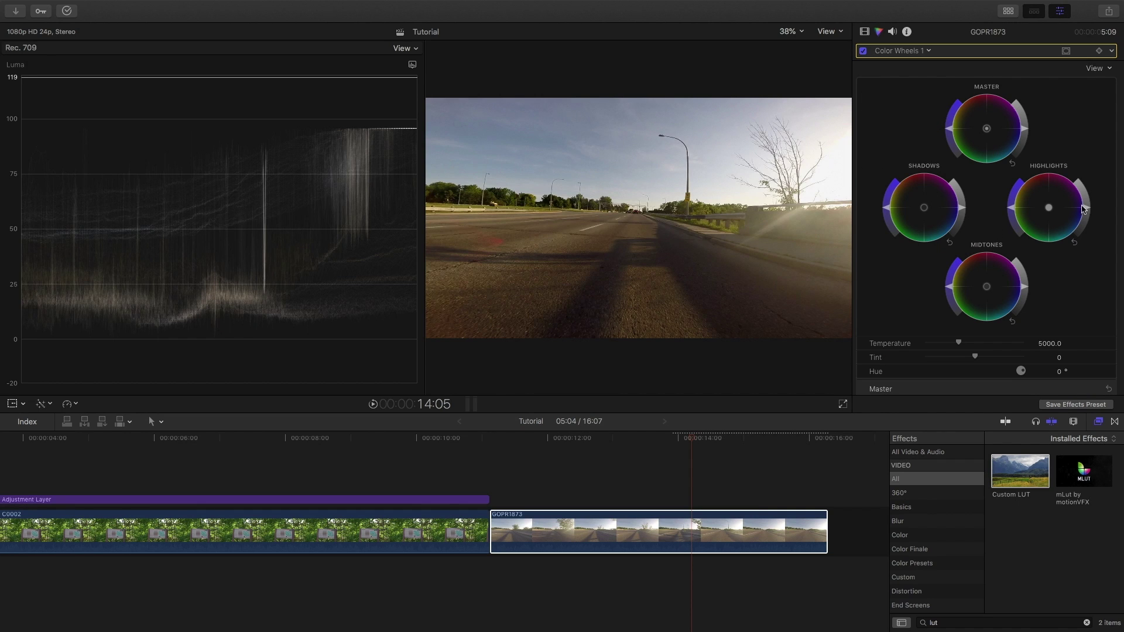
{"action": "left_click", "coordinate": [1049, 208]}
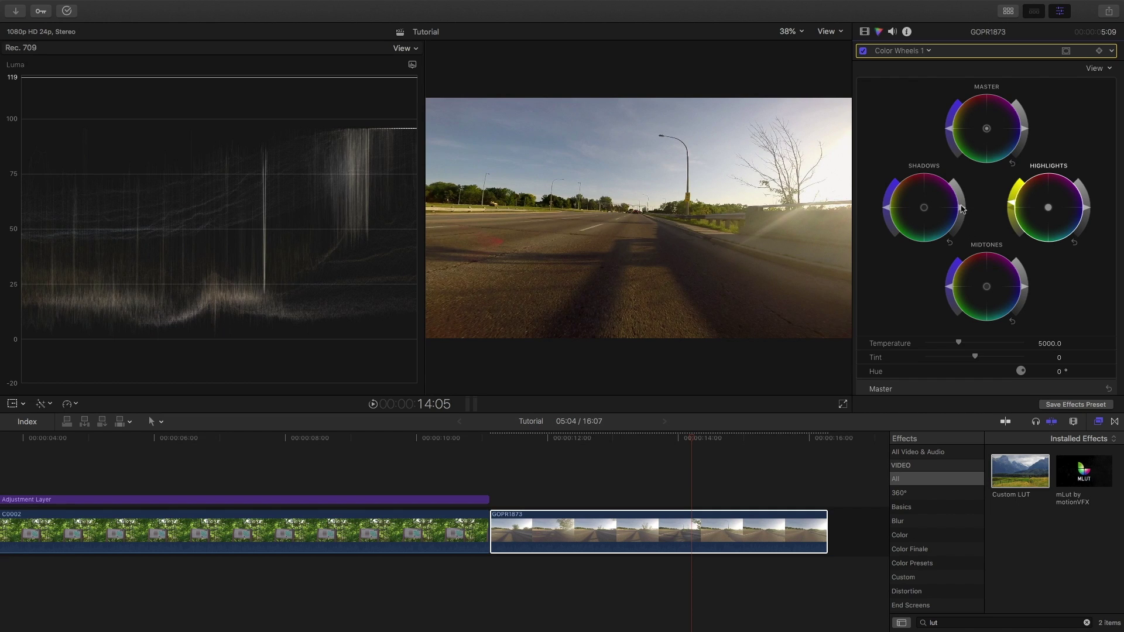
{"action": "left_click", "coordinate": [925, 211]}
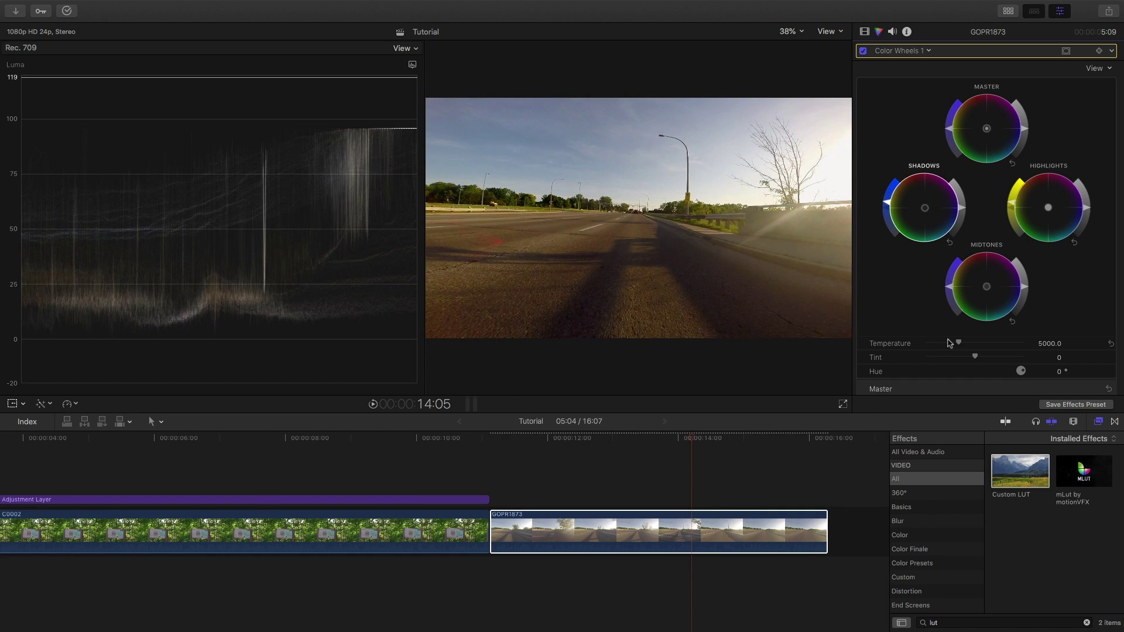
Step: Set the Color Wheels temperature of GOPR1873 to 4361 and the tint to -2
{"action": "mouse_move", "coordinate": [958, 343]}
{"action": "left_mouse_down"}
{"action": "mouse_move", "coordinate": [949, 346]}
{"action": "mouse_move", "coordinate": [975, 359]}
{"action": "left_mouse_up"}
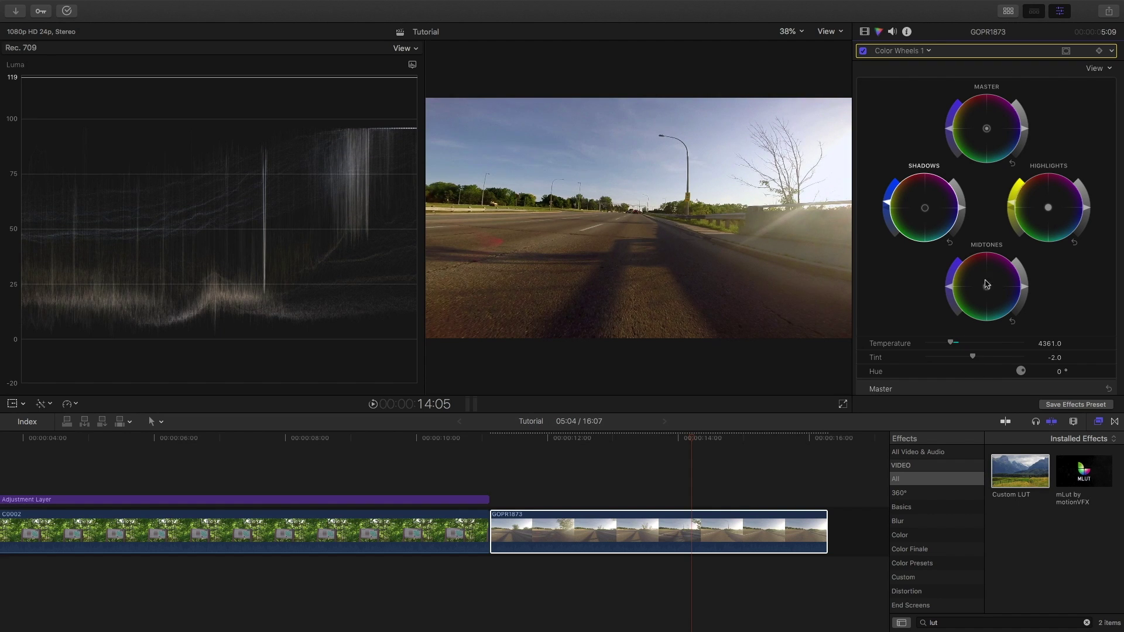
{"action": "scroll", "coordinate": [972, 275], "scroll_direction": "down", "scroll_amount": 2}
{"action": "scroll", "coordinate": [971, 275], "scroll_direction": "down", "scroll_amount": 2}
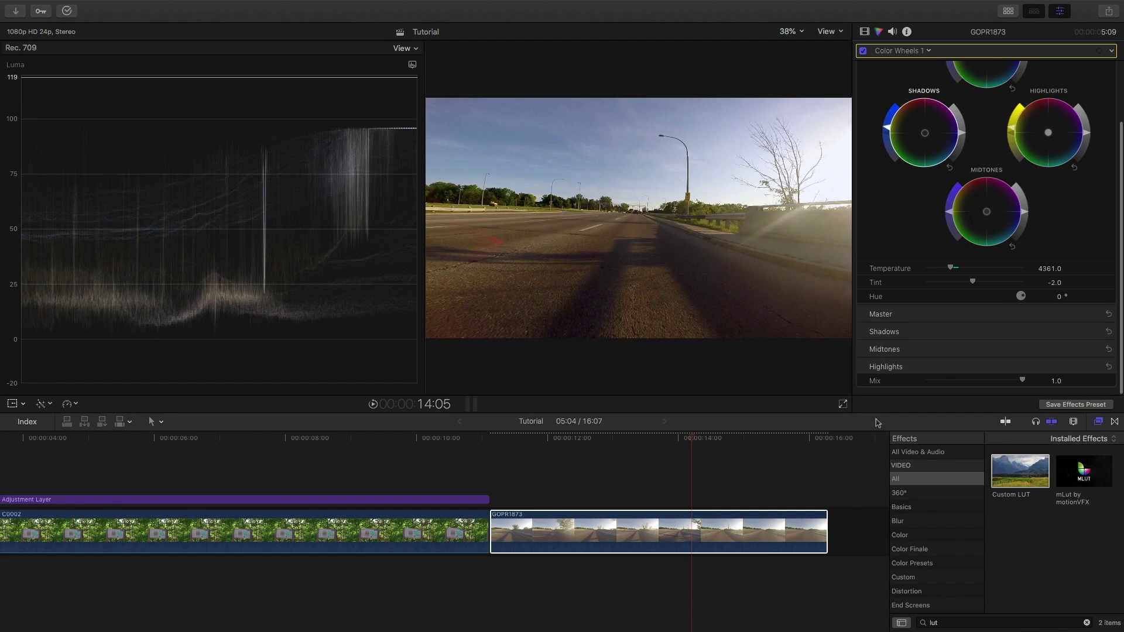
Step: Copy the adjustment layer and paste the copy above clip GOPR1873
{"action": "left_click", "coordinate": [483, 500]}
{"action": "key", "text": "super+c"}
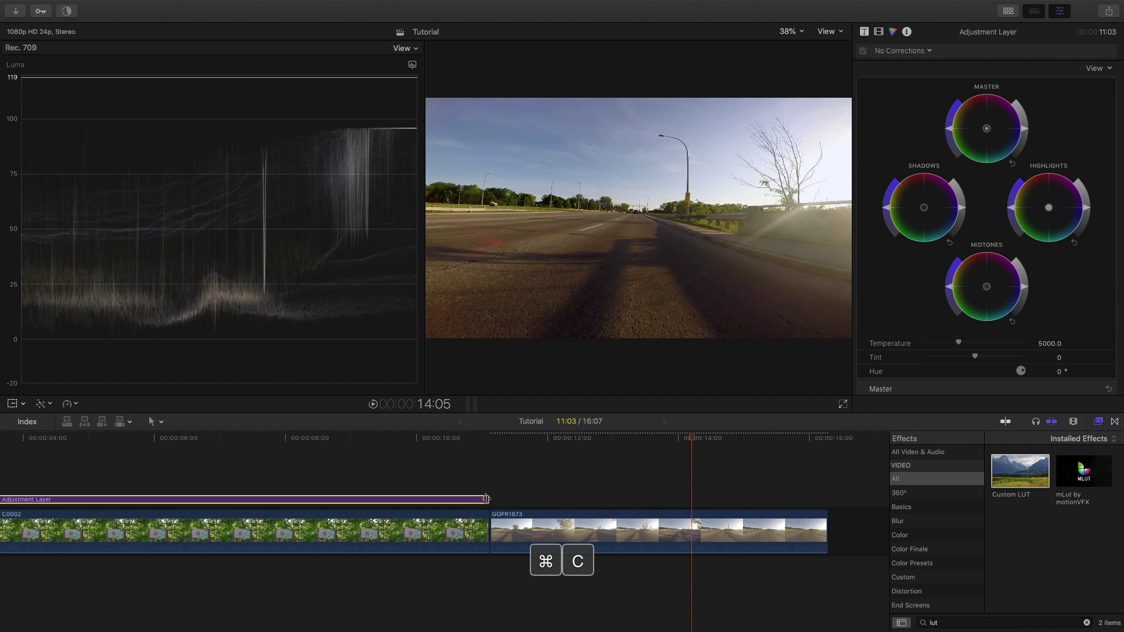
{"action": "left_click", "coordinate": [491, 479]}
{"action": "key", "text": "super+v"}
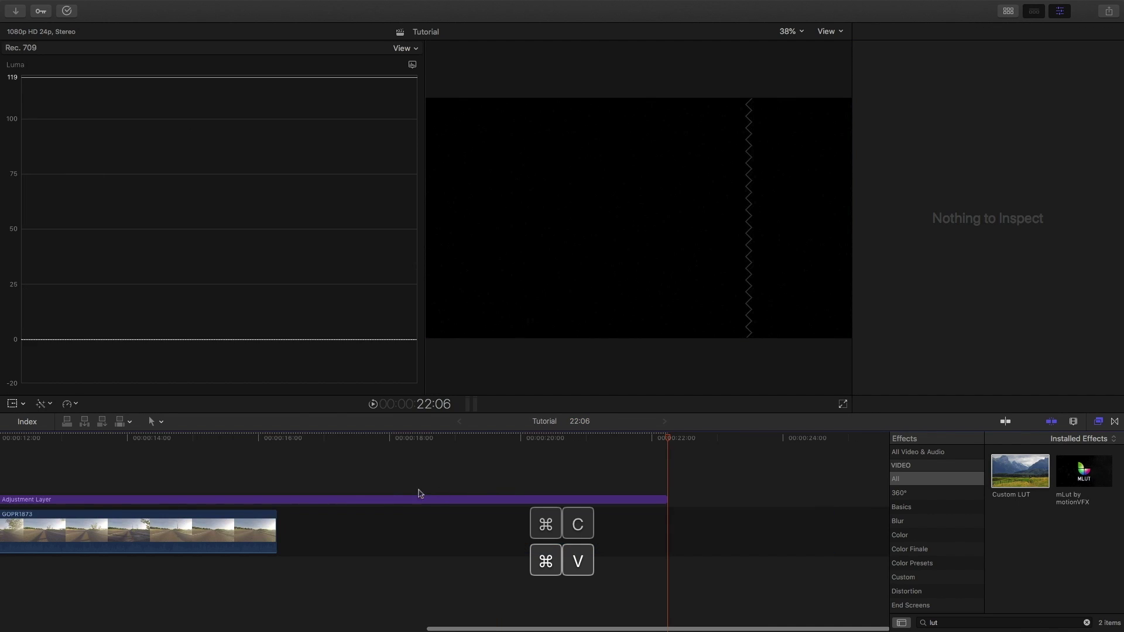
Step: Choose the That Teal & Orange Though_5.AF2I9415 LUT for the adjustment layer above GOPR1873
{"action": "left_click", "coordinate": [933, 80]}
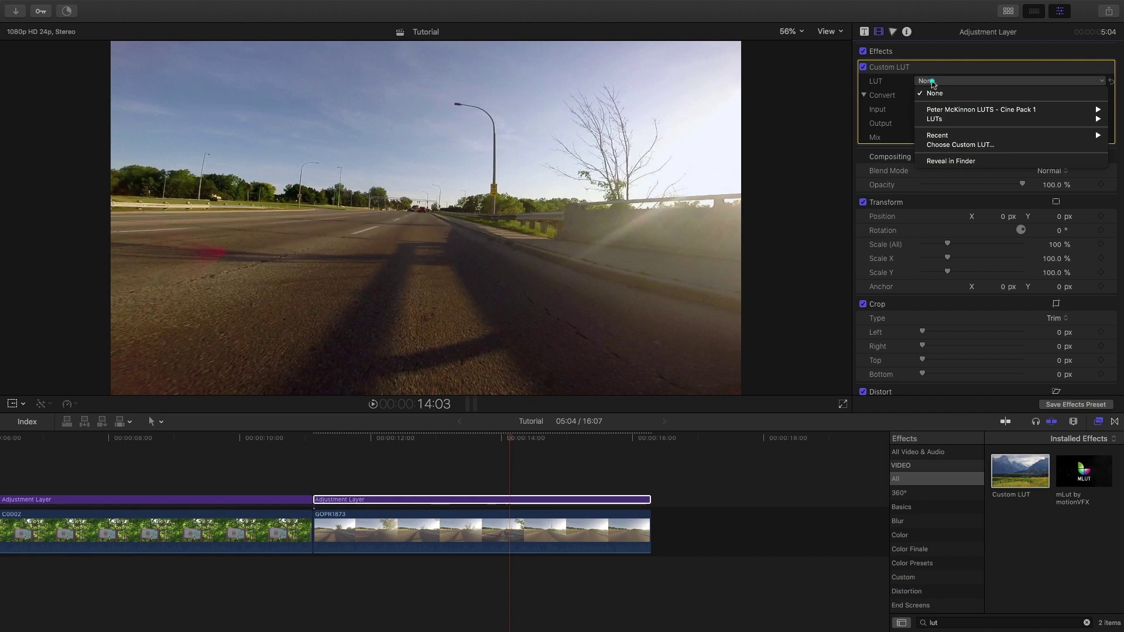
{"action": "mouse_move", "coordinate": [951, 111]}
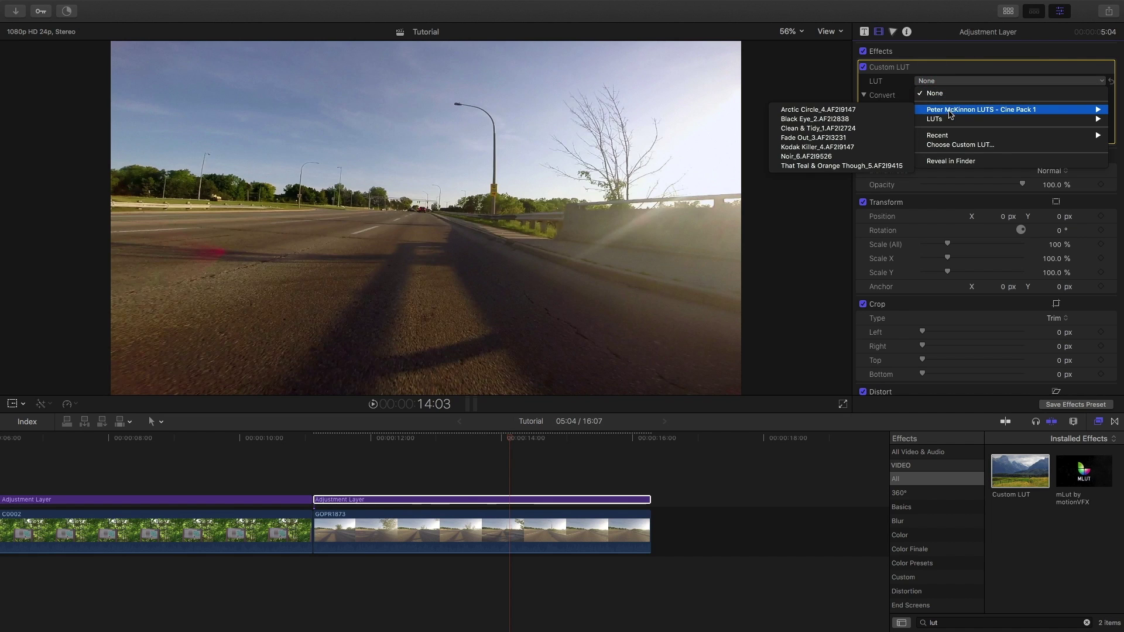
{"action": "left_click", "coordinate": [880, 166]}
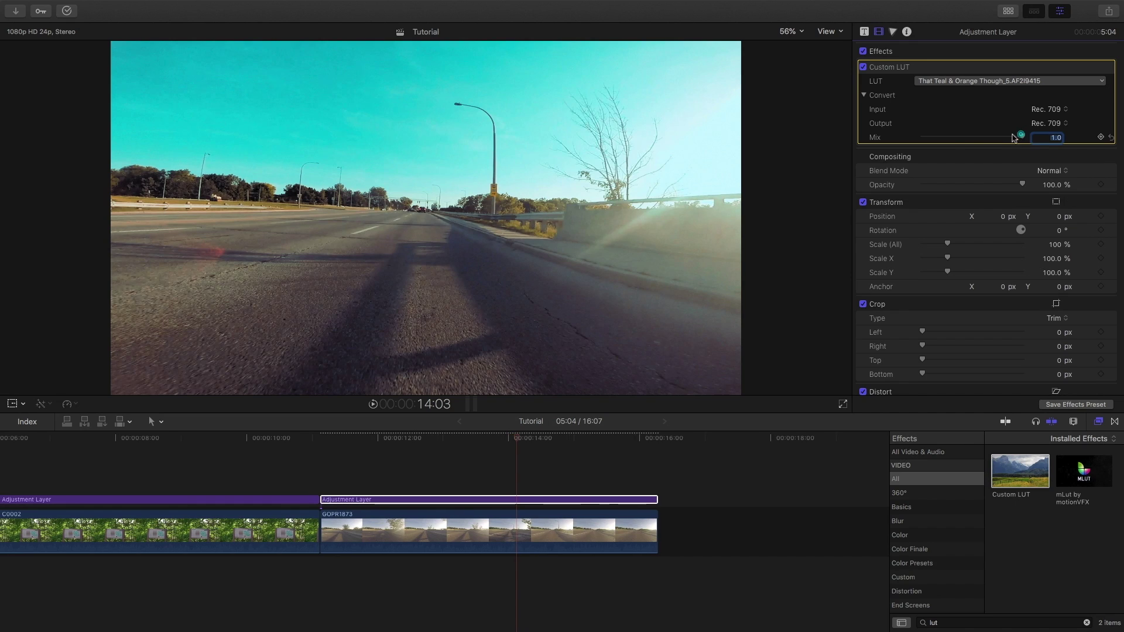
Step: Lower the Custom LUT mix to 0.4 on the adjustment layer above GOPR1873 and check another frame of the clip
{"action": "left_click_drag", "start_coordinate": [1018, 136], "coordinate": [962, 137]}
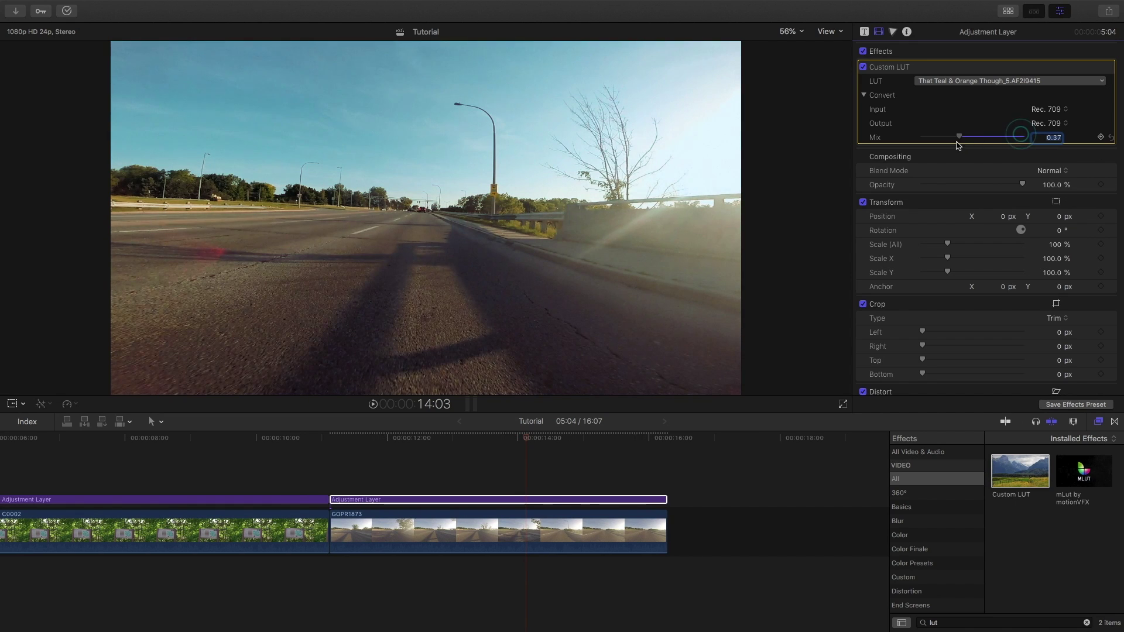
{"action": "left_click", "coordinate": [534, 463]}
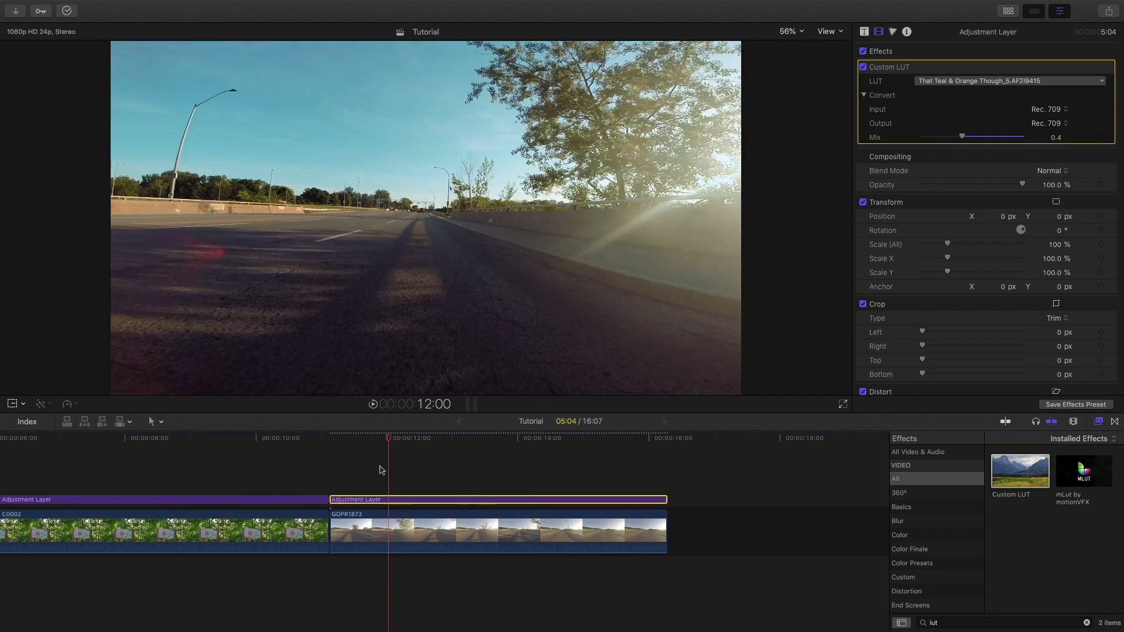
Step: Compare GOPR1873 with all its colour correction effects switched off and on, during playback and near the start of the clip
{"action": "left_click", "coordinate": [456, 530]}
{"action": "left_click", "coordinate": [864, 51]}
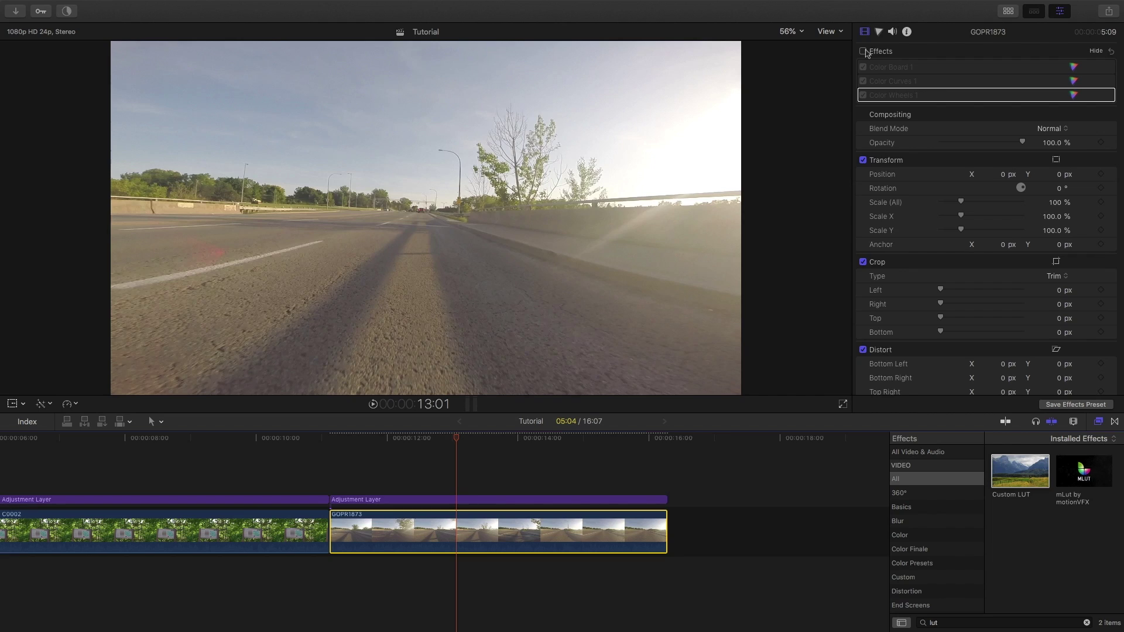
{"action": "left_click", "coordinate": [865, 52]}
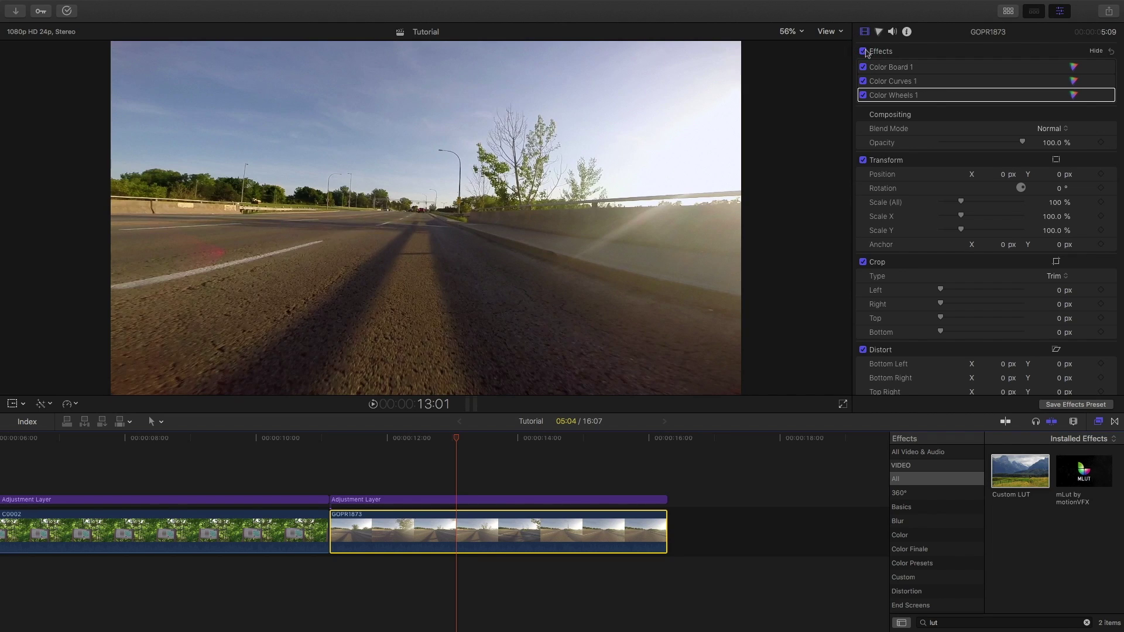
{"action": "key", "text": "space"}
{"action": "left_click", "coordinate": [866, 51]}
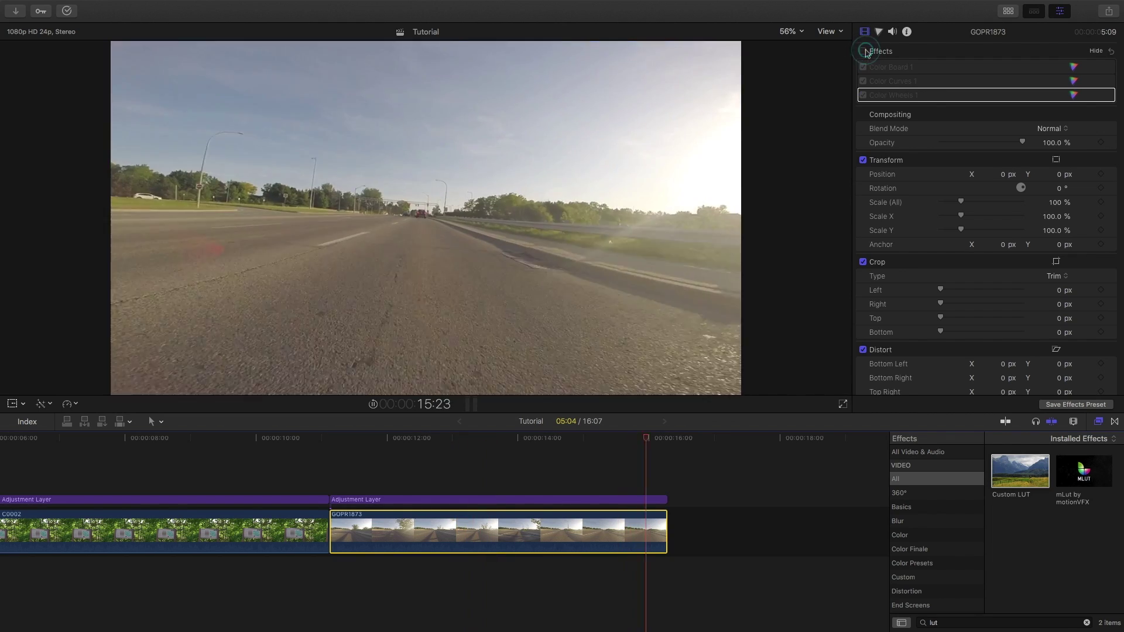
{"action": "key", "text": "shift+z"}
{"action": "left_click", "coordinate": [804, 466]}
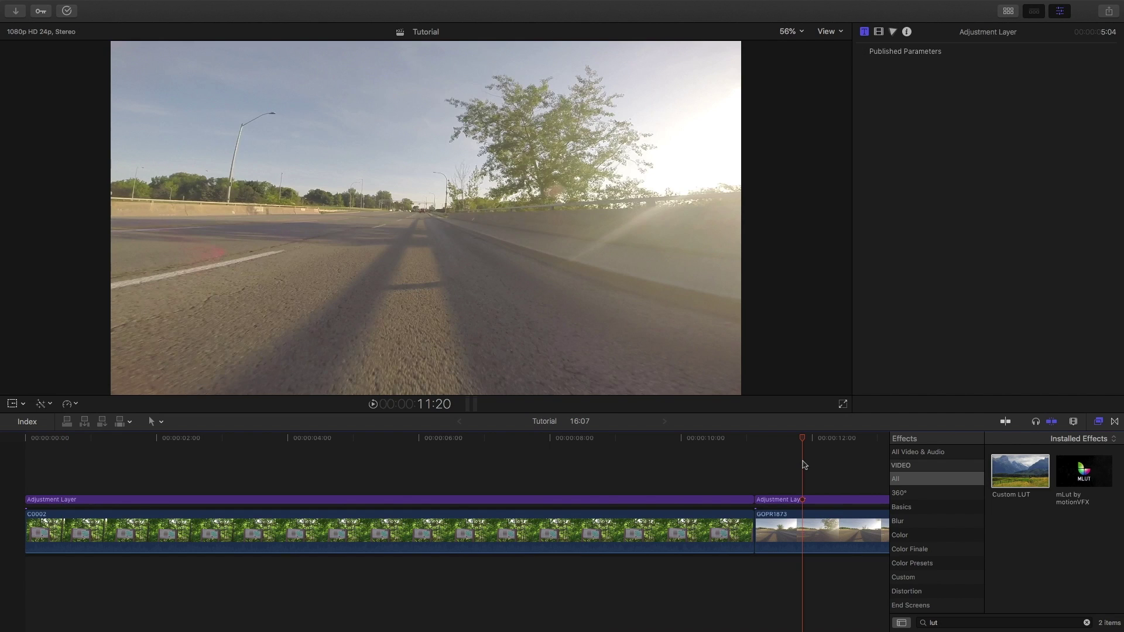